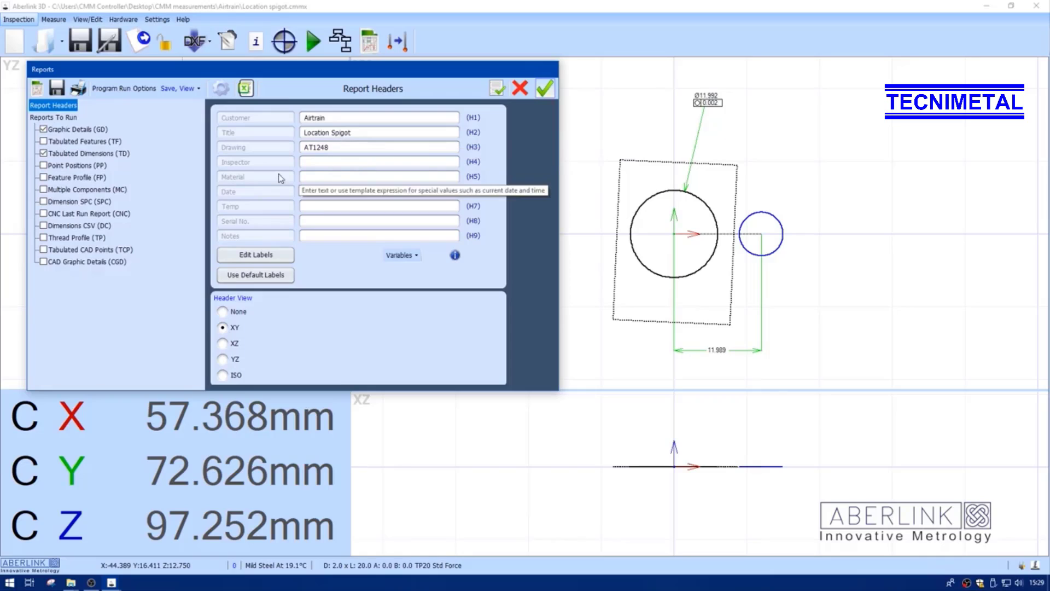
Set the Inspector header to {#inspector} and the Material header to {material}, copied from the template examples
{"action": "left_click", "coordinate": [307, 160]}
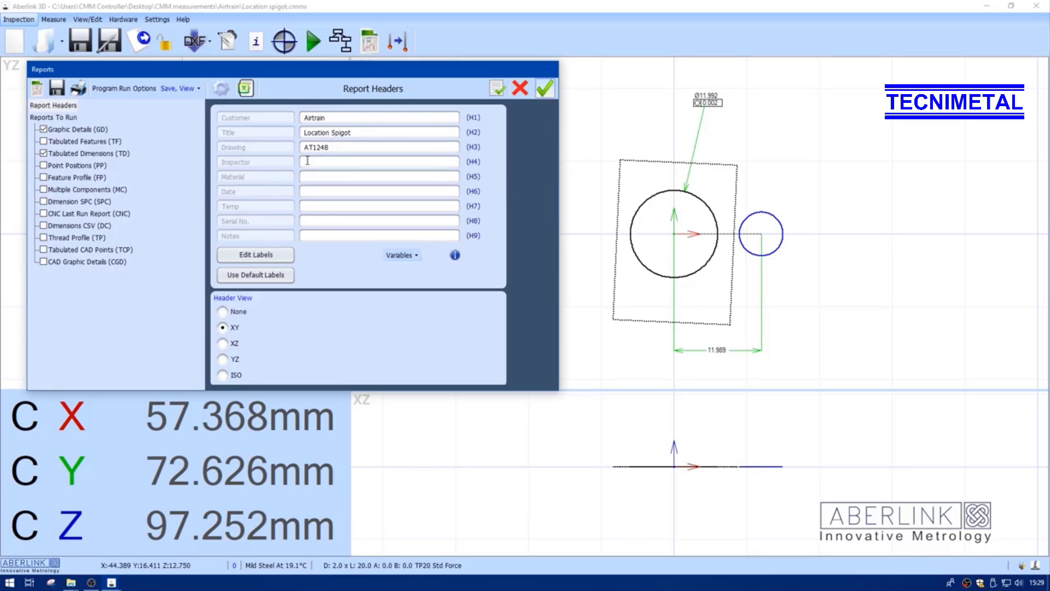
{"action": "type", "text": "{#inspector"}
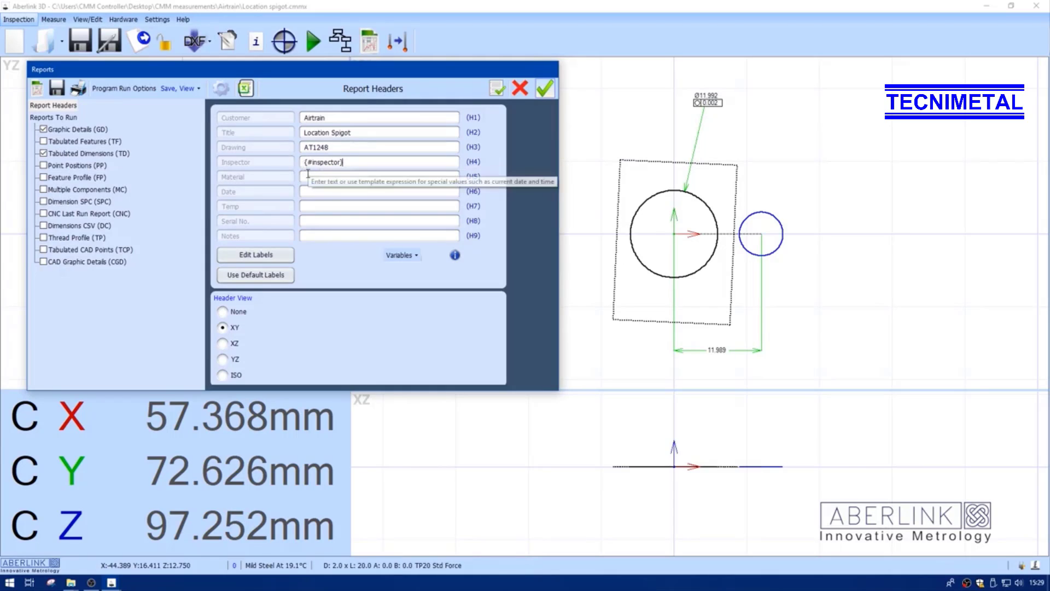
{"action": "left_click", "coordinate": [305, 178]}
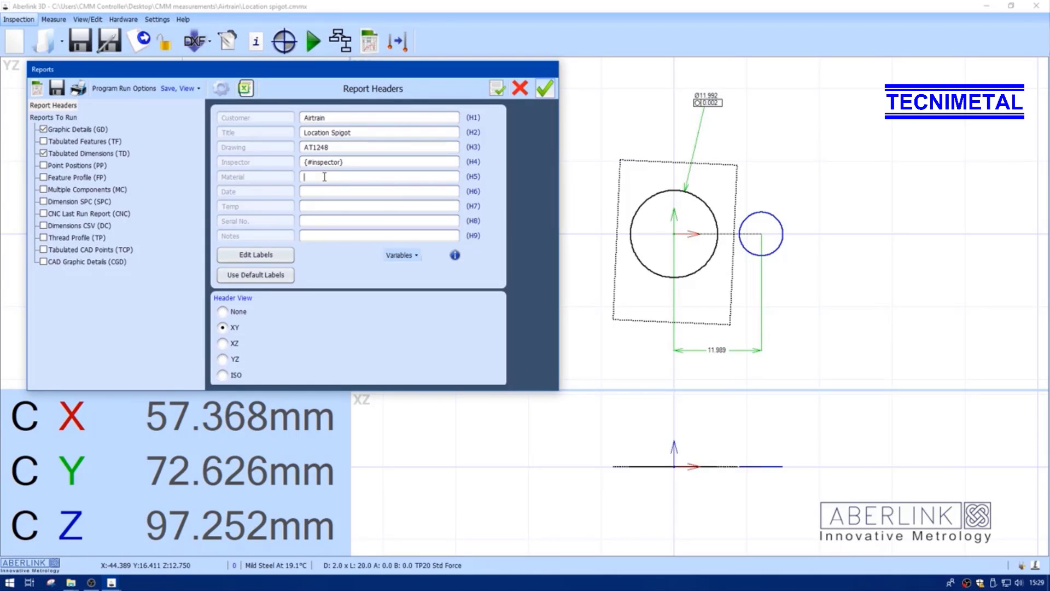
{"action": "left_click", "coordinate": [454, 255]}
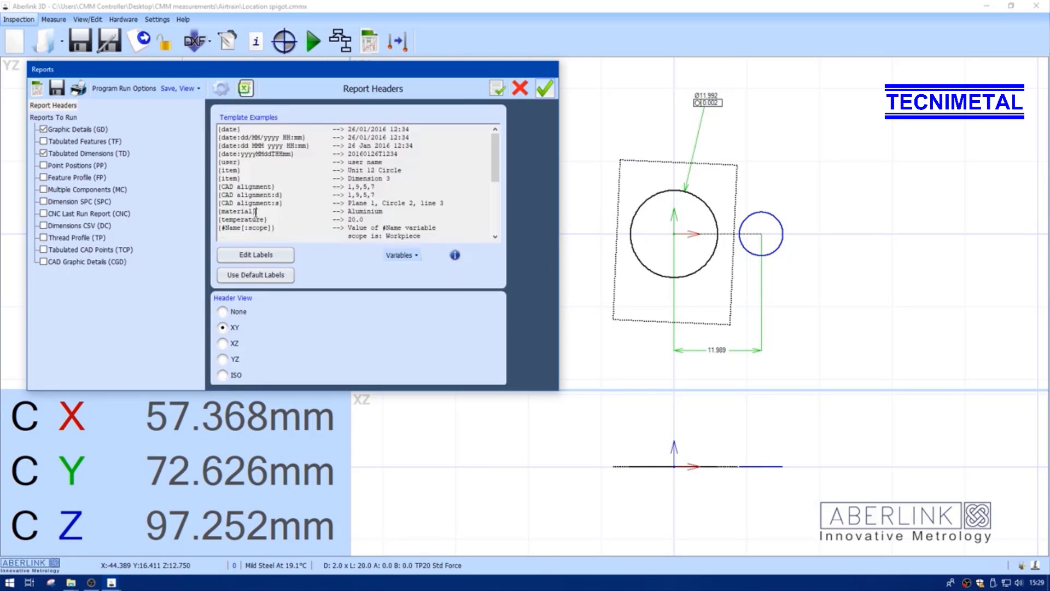
{"action": "left_click_drag", "start_coordinate": [256, 211], "coordinate": [215, 208]}
{"action": "key", "text": "ctrl+c"}
{"action": "left_click", "coordinate": [454, 256]}
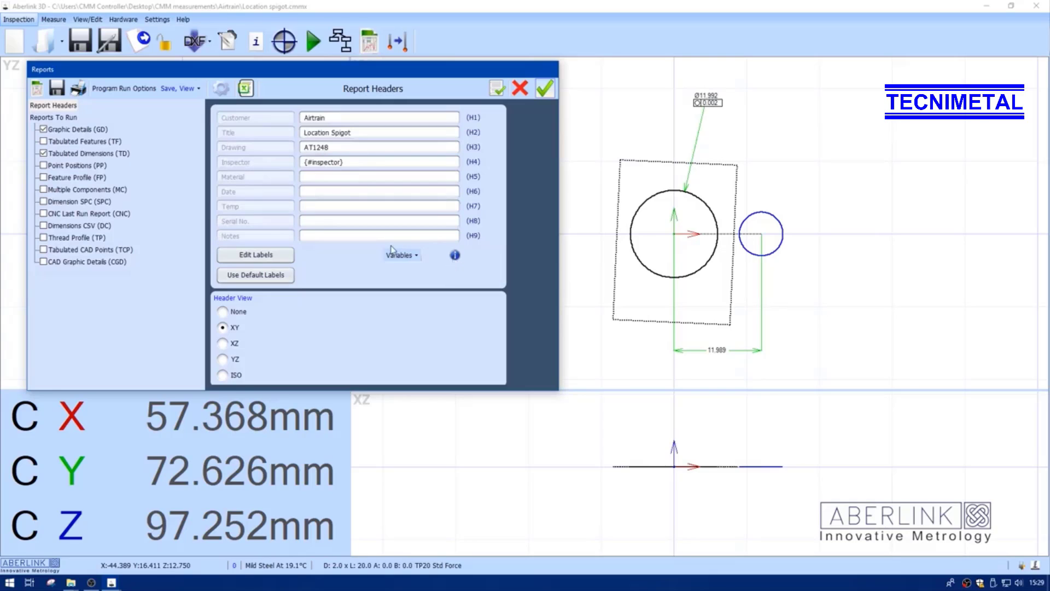
{"action": "left_click", "coordinate": [326, 176]}
{"action": "key", "text": "ctrl+v"}
Copy {date} from the template examples and paste it into the Date header field
{"action": "left_click", "coordinate": [455, 256]}
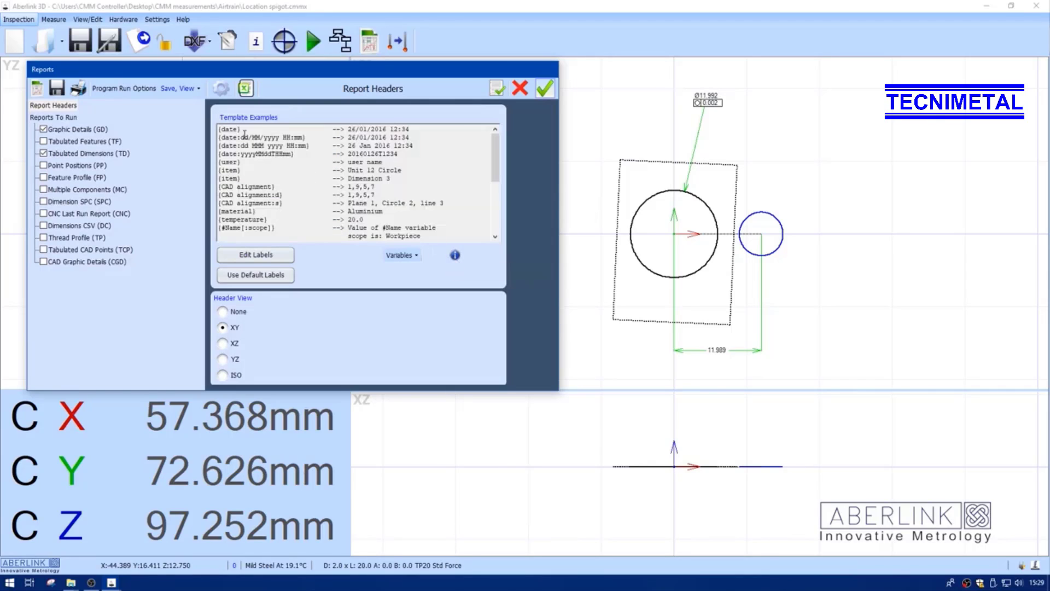
{"action": "left_click_drag", "start_coordinate": [244, 129], "coordinate": [215, 129]}
{"action": "key", "text": "ctrl+c"}
{"action": "left_click", "coordinate": [455, 255]}
{"action": "key", "text": "ctrl+v"}
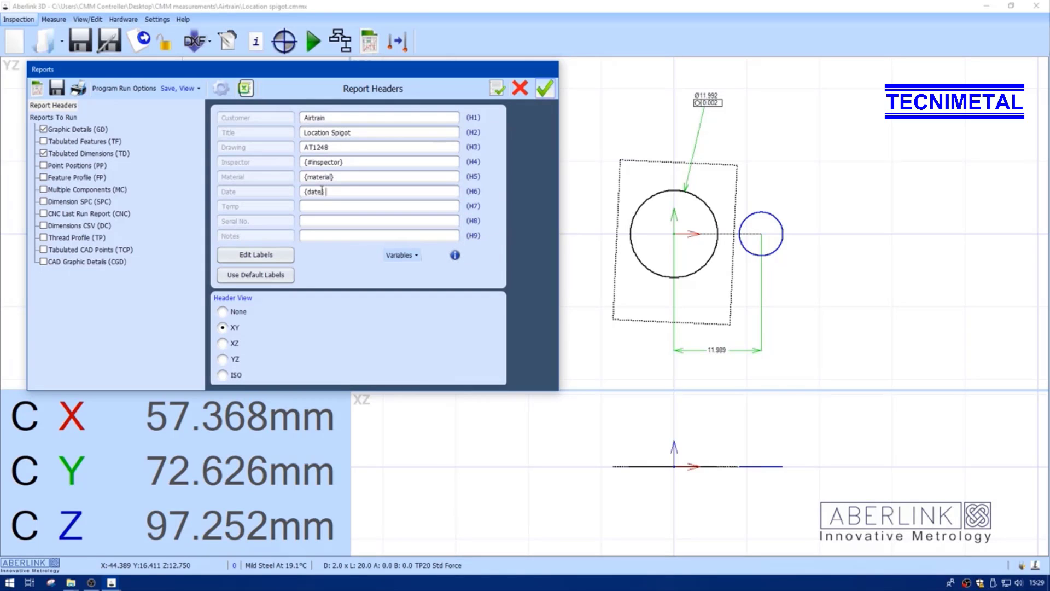
Copy {temperature} from the template examples and paste it into the Temp header field
{"action": "left_click", "coordinate": [454, 255]}
{"action": "double_click", "coordinate": [268, 220]}
{"action": "key", "text": "ctrl+c"}
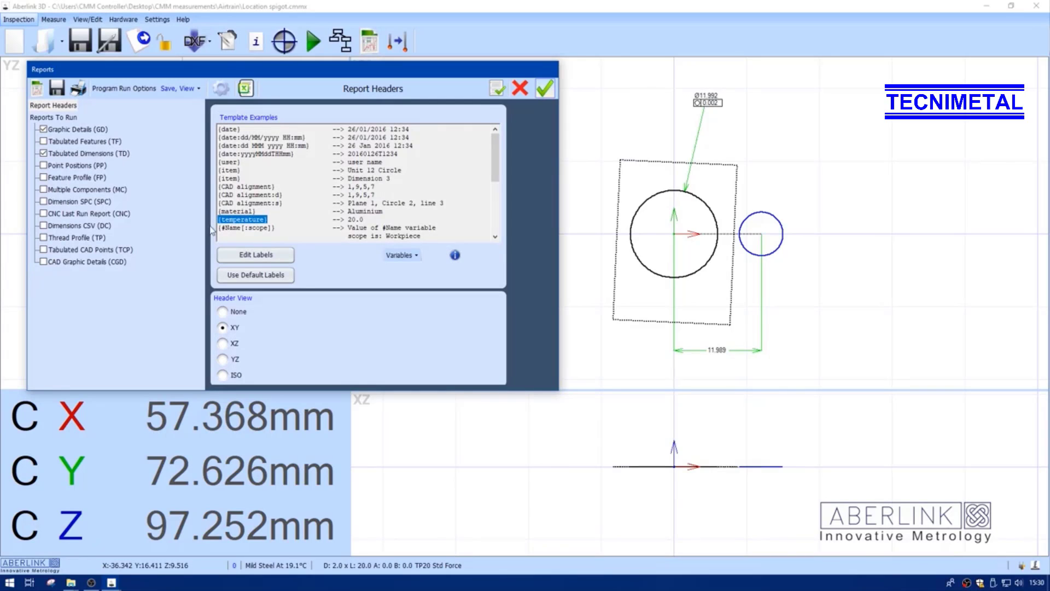
{"action": "left_click", "coordinate": [455, 256]}
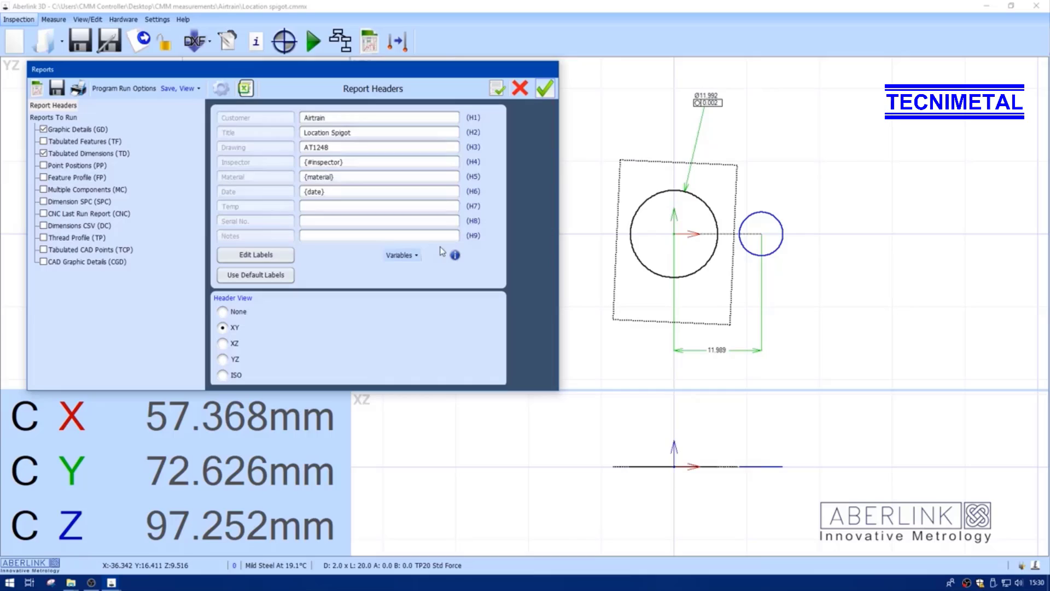
{"action": "left_click", "coordinate": [341, 204]}
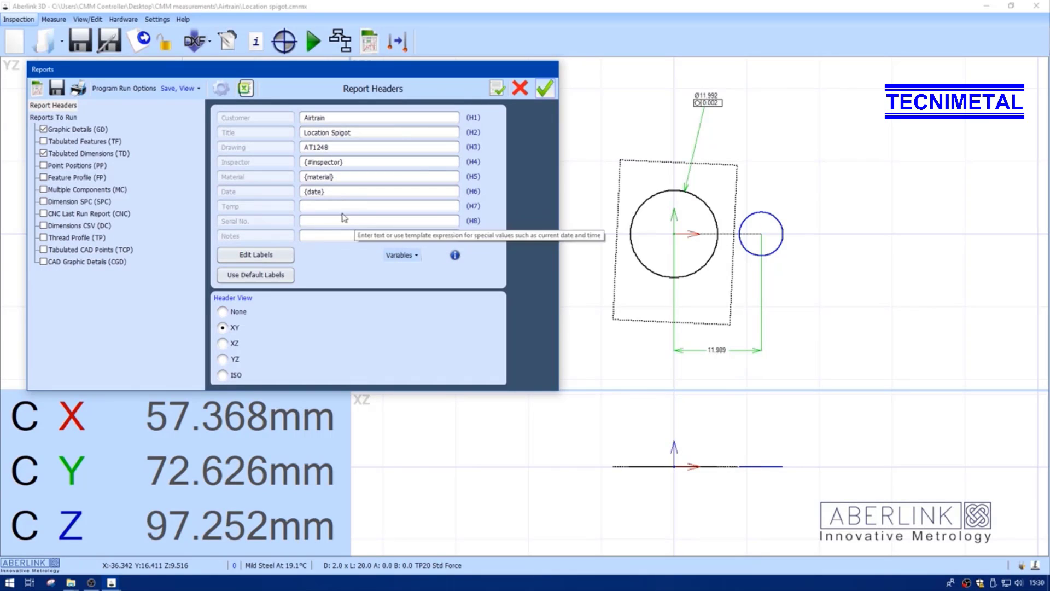
{"action": "key", "text": "ctrl+v"}
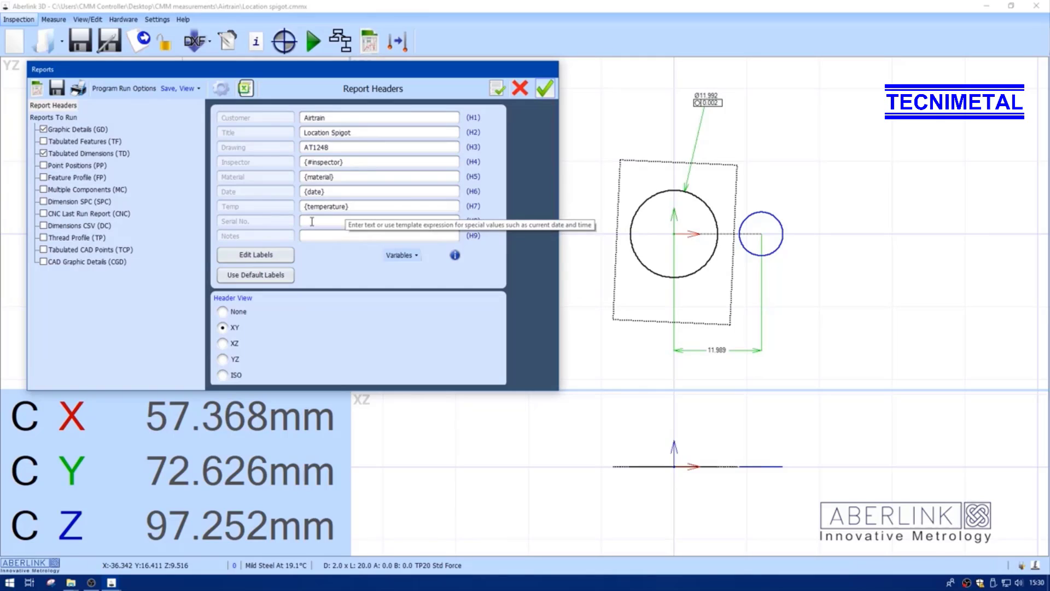
Copy {#Serial Number} from the template examples and paste it into the Serial No. header field
{"action": "left_click", "coordinate": [454, 255]}
{"action": "scroll", "coordinate": [265, 214], "scroll_direction": "down", "scroll_amount": 4}
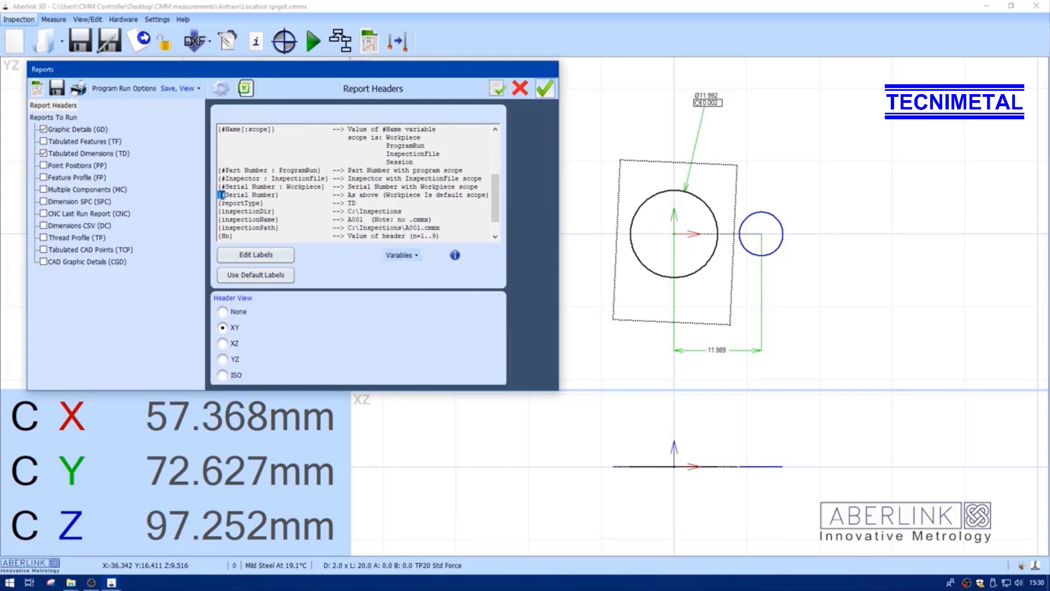
{"action": "left_click_drag", "start_coordinate": [283, 195], "coordinate": [217, 200]}
{"action": "key", "text": "ctrl+c"}
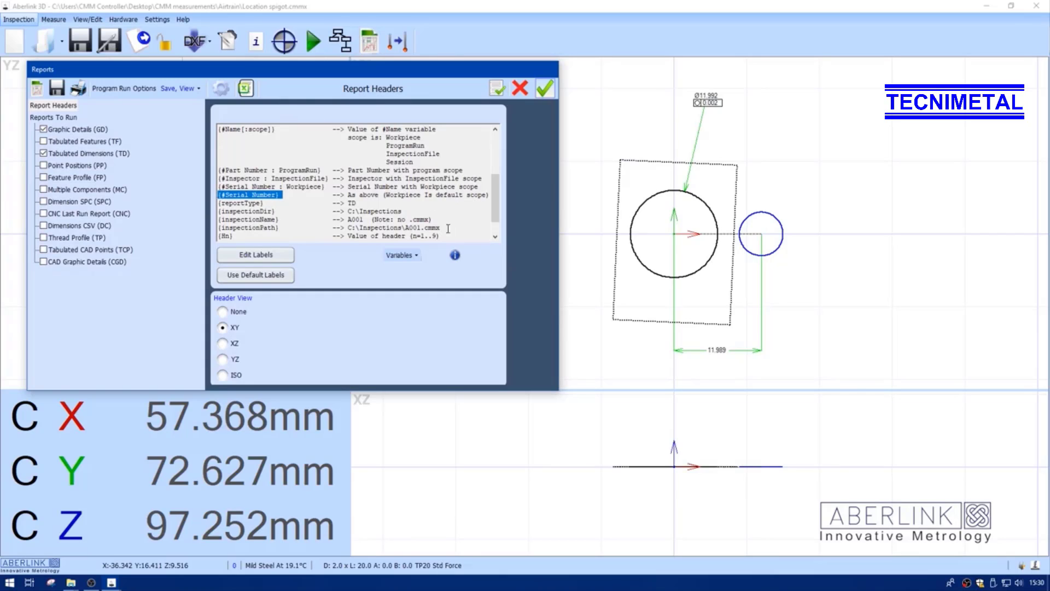
{"action": "left_click", "coordinate": [455, 254]}
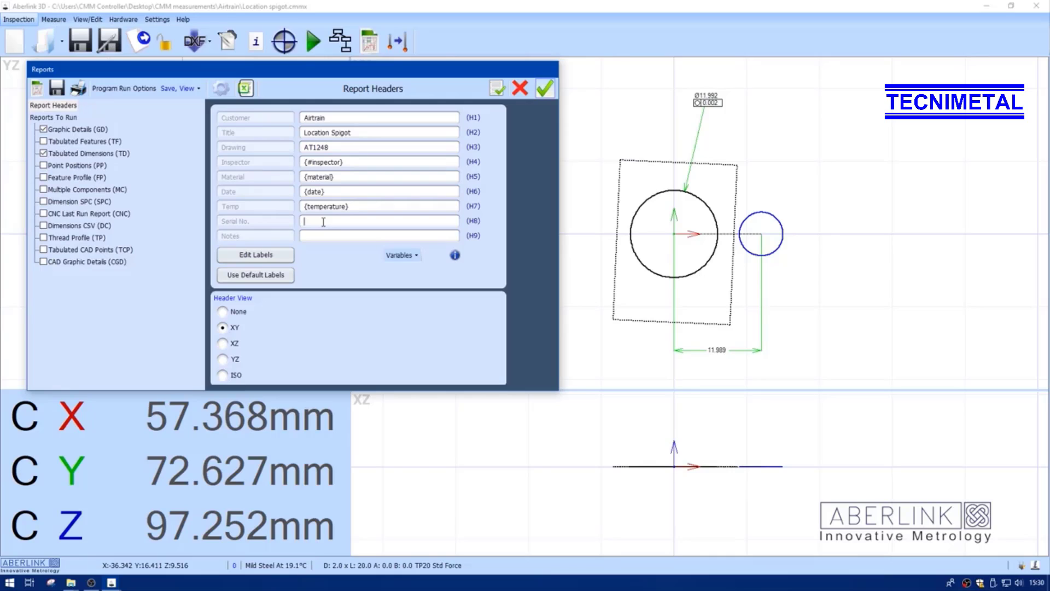
{"action": "key", "text": "ctrl+v"}
Open the Graphic Details report settings and return to the Report Headers page
{"action": "left_click", "coordinate": [65, 130]}
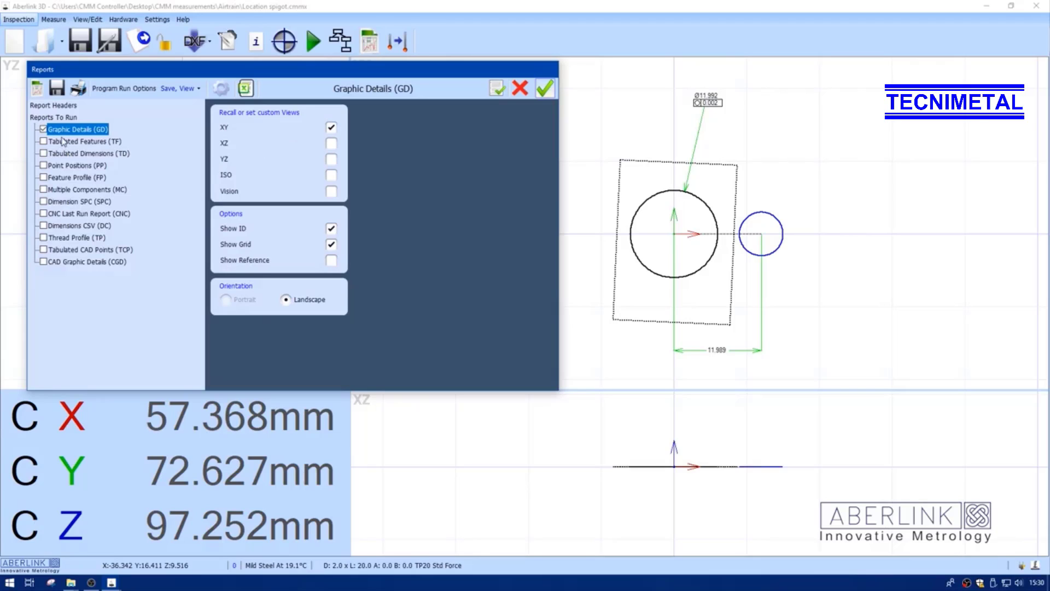
{"action": "left_click", "coordinate": [63, 106]}
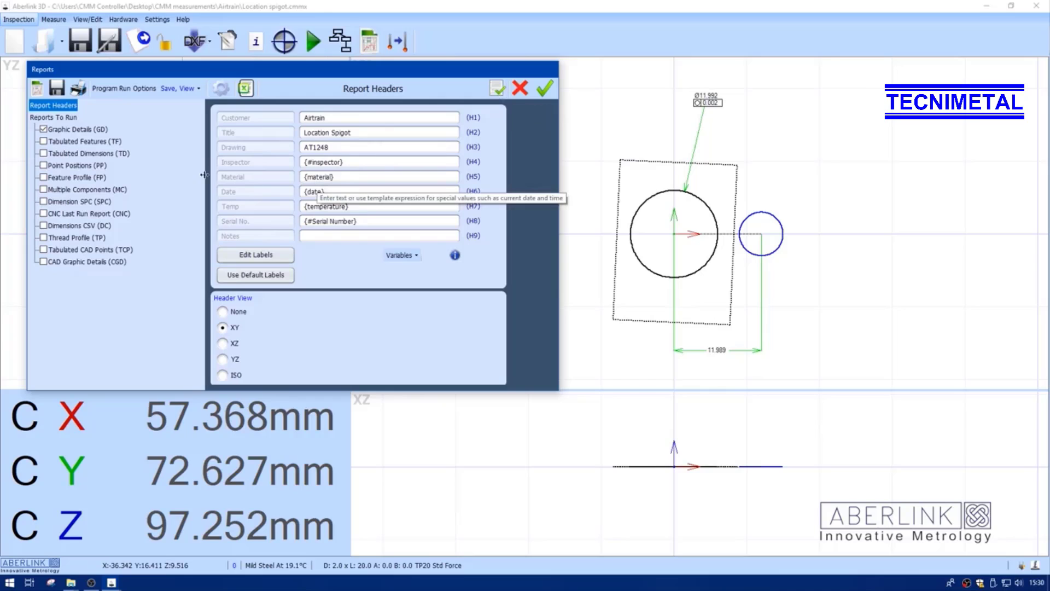
Toggle the View and Save program run options off and back on
{"action": "left_click", "coordinate": [199, 89]}
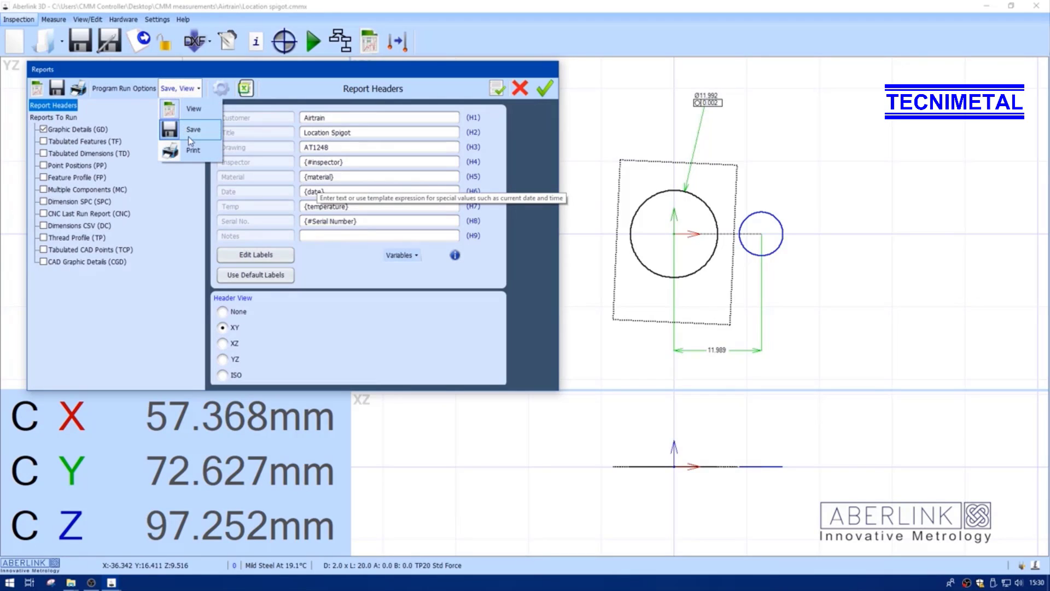
{"action": "left_click", "coordinate": [171, 112]}
{"action": "left_click", "coordinate": [183, 91]}
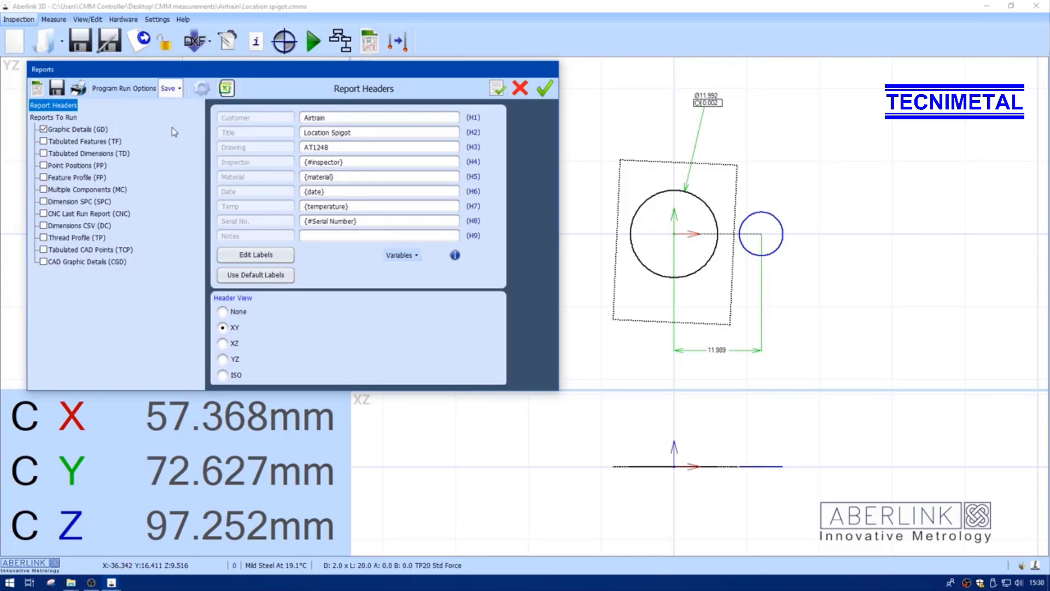
{"action": "left_click", "coordinate": [172, 126]}
{"action": "left_click", "coordinate": [179, 89]}
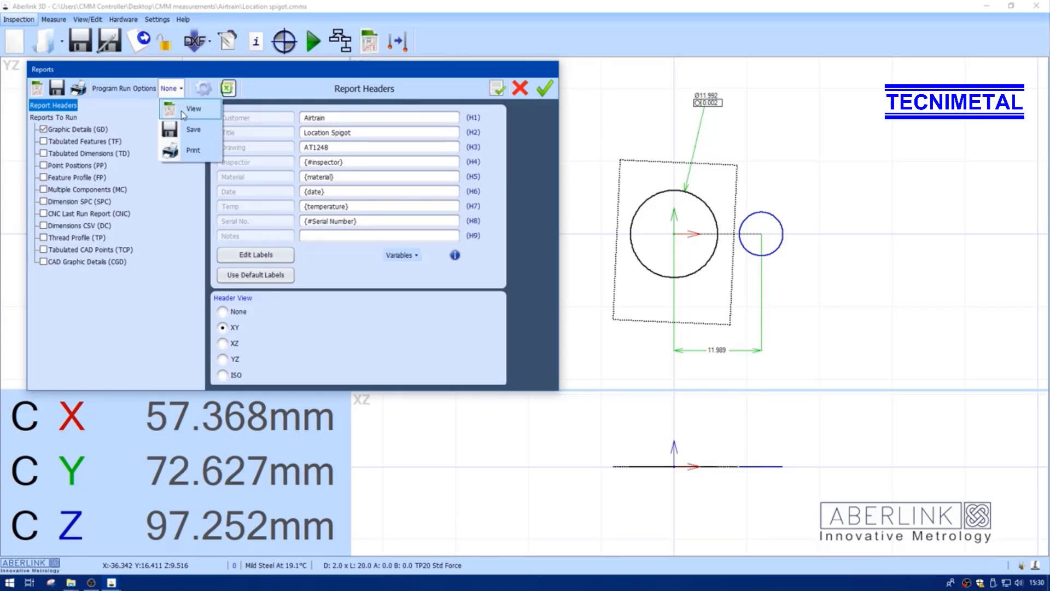
{"action": "left_click", "coordinate": [181, 112]}
{"action": "left_click", "coordinate": [180, 91]}
{"action": "left_click", "coordinate": [171, 129]}
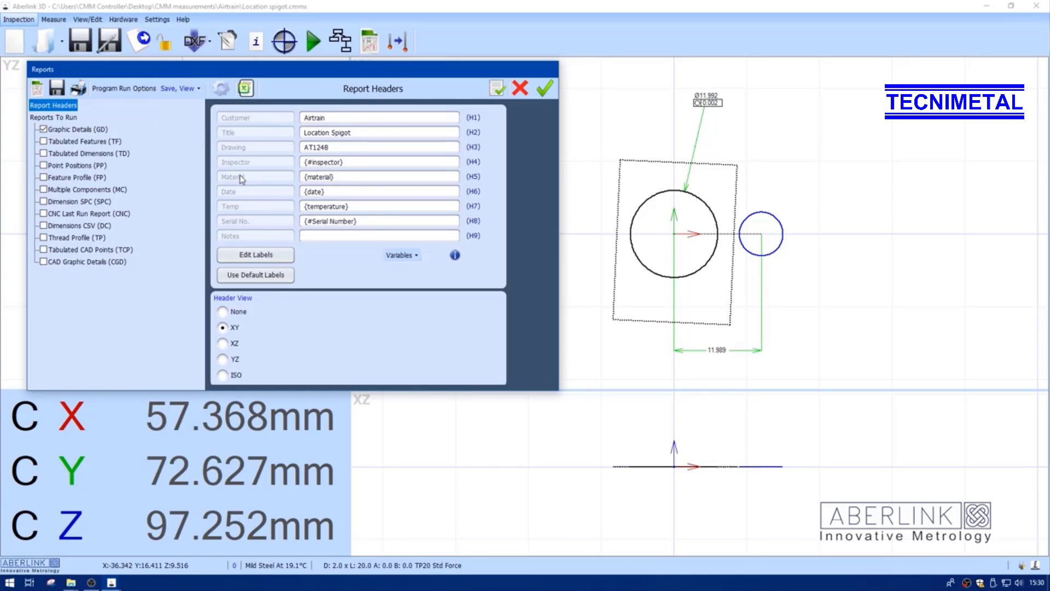
Open the reporting options and enable the advanced Reports Folder setting
{"action": "left_click", "coordinate": [220, 93]}
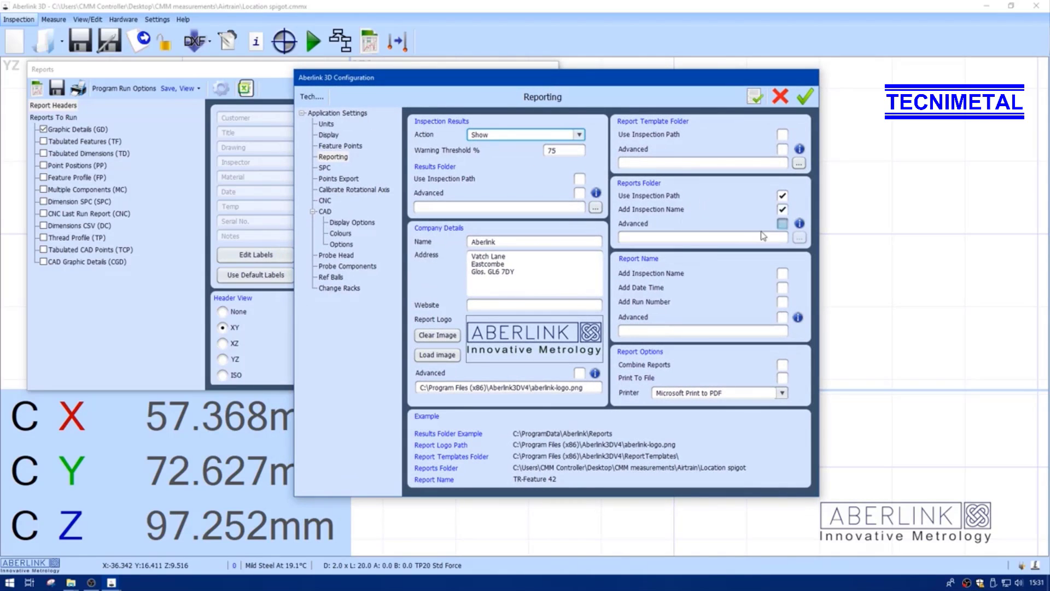
{"action": "left_click", "coordinate": [783, 224]}
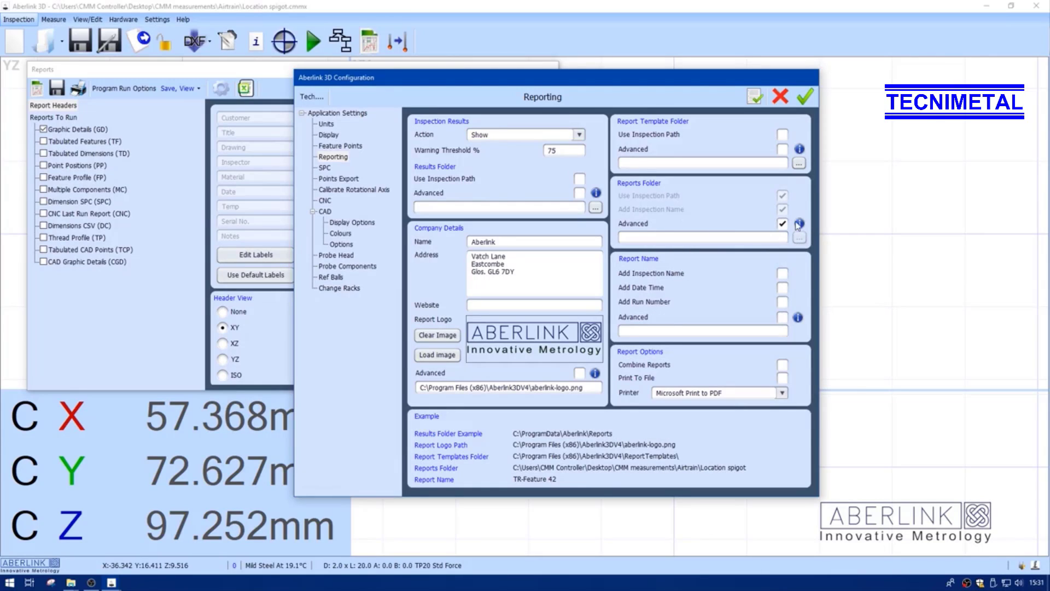
Paste {inspectionDir} from the template examples into the advanced Reports Folder path, entering serial number AB when prompted for variables
{"action": "left_click", "coordinate": [800, 224]}
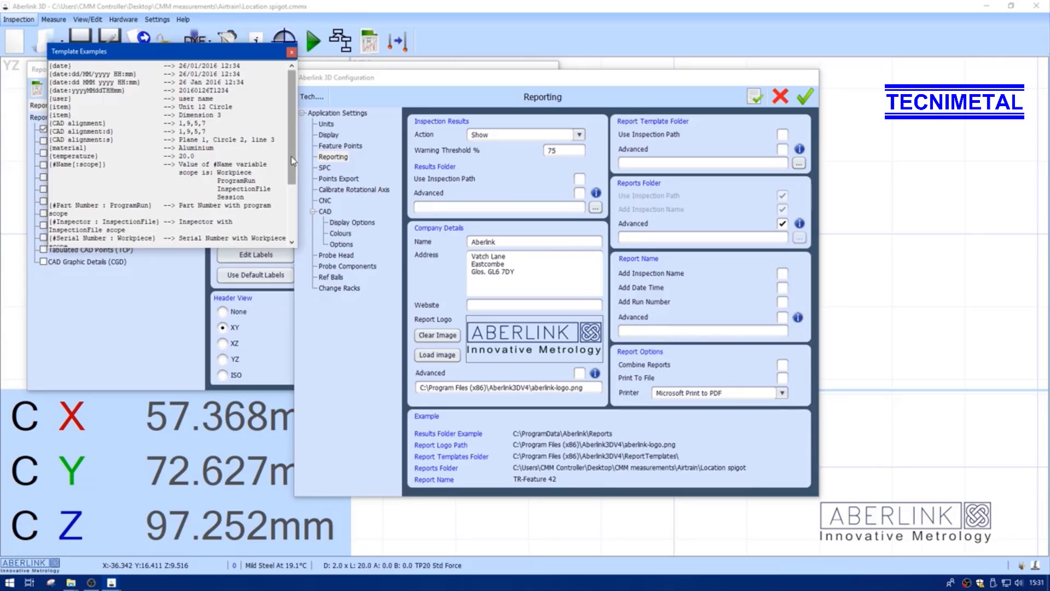
{"action": "left_click_drag", "start_coordinate": [293, 159], "coordinate": [294, 189]}
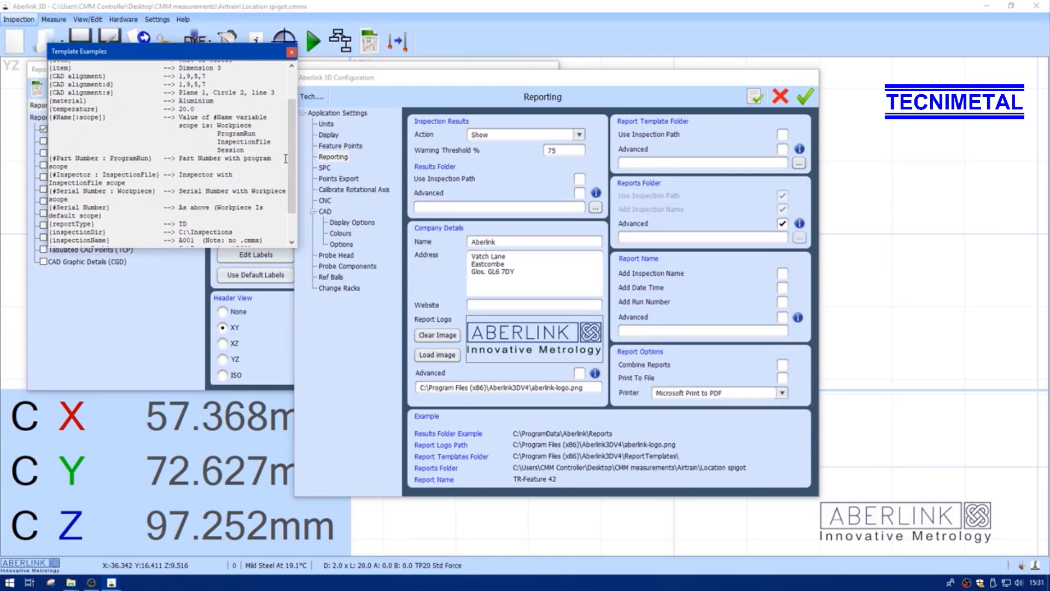
{"action": "left_click_drag", "start_coordinate": [290, 170], "coordinate": [291, 194]}
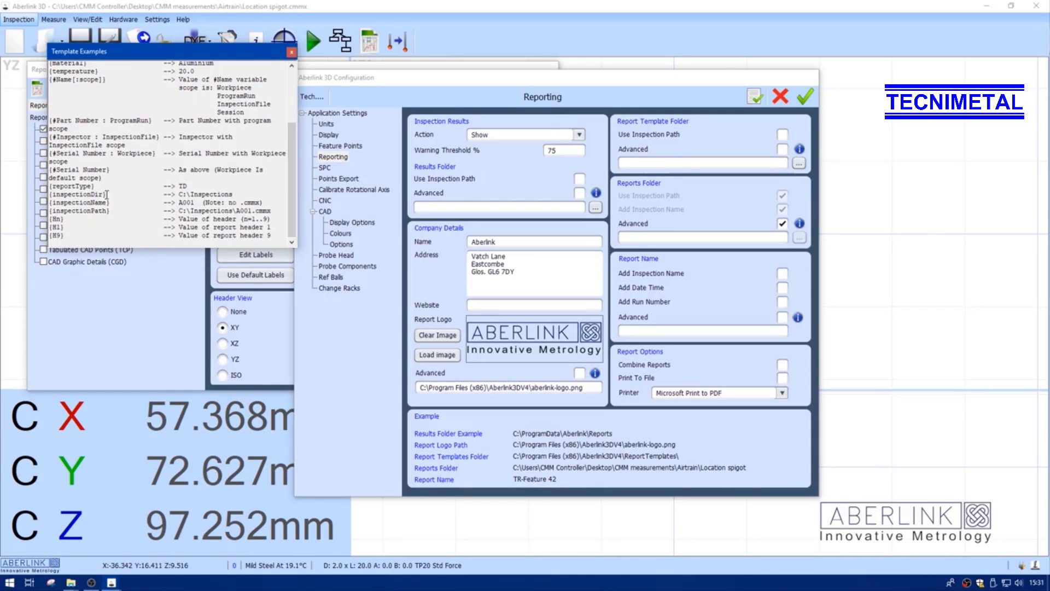
{"action": "left_click_drag", "start_coordinate": [107, 194], "coordinate": [39, 195]}
{"action": "key", "text": "ctrl+c"}
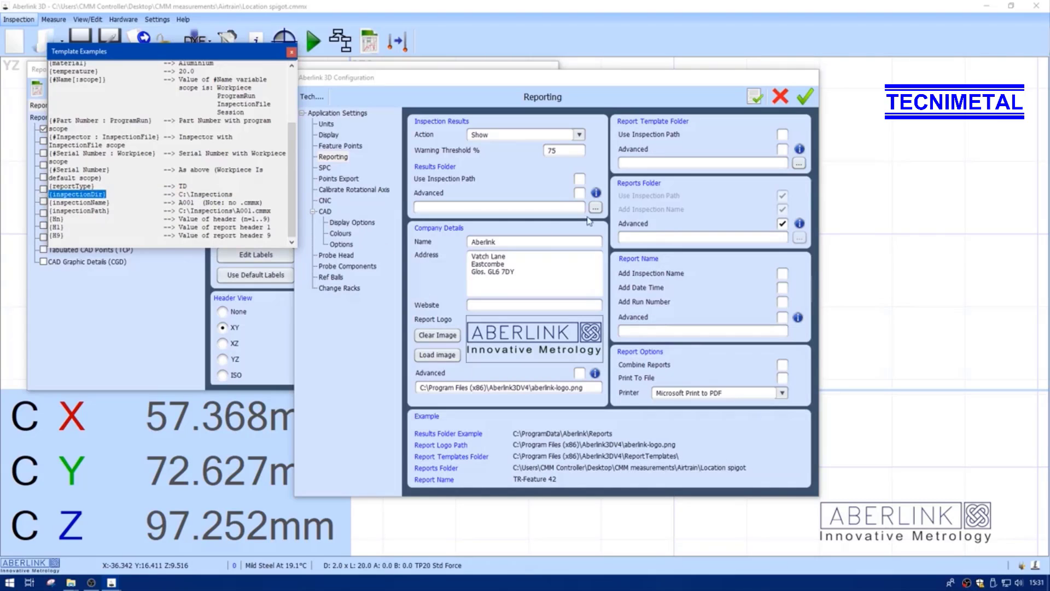
{"action": "left_click", "coordinate": [629, 236]}
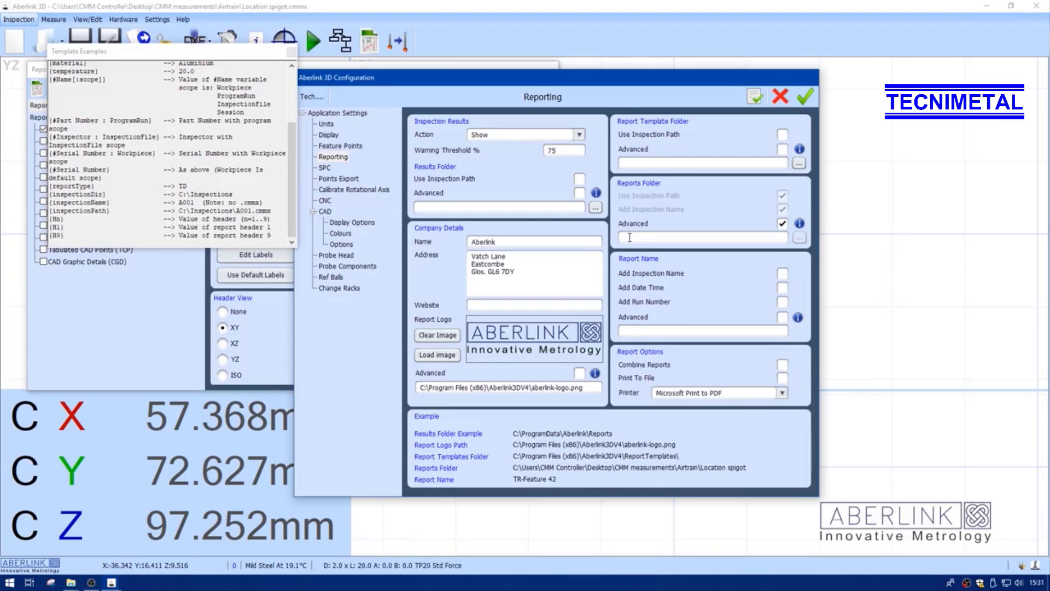
{"action": "key", "text": "ctrl+v"}
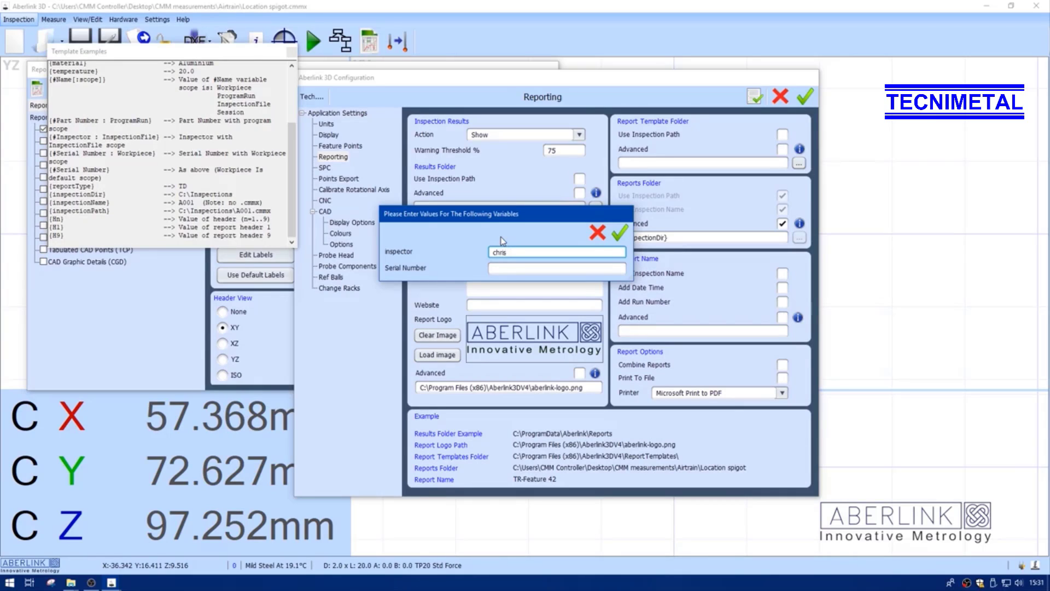
{"action": "left_click", "coordinate": [511, 269]}
{"action": "type", "text": "AB"}
{"action": "left_click", "coordinate": [620, 232]}
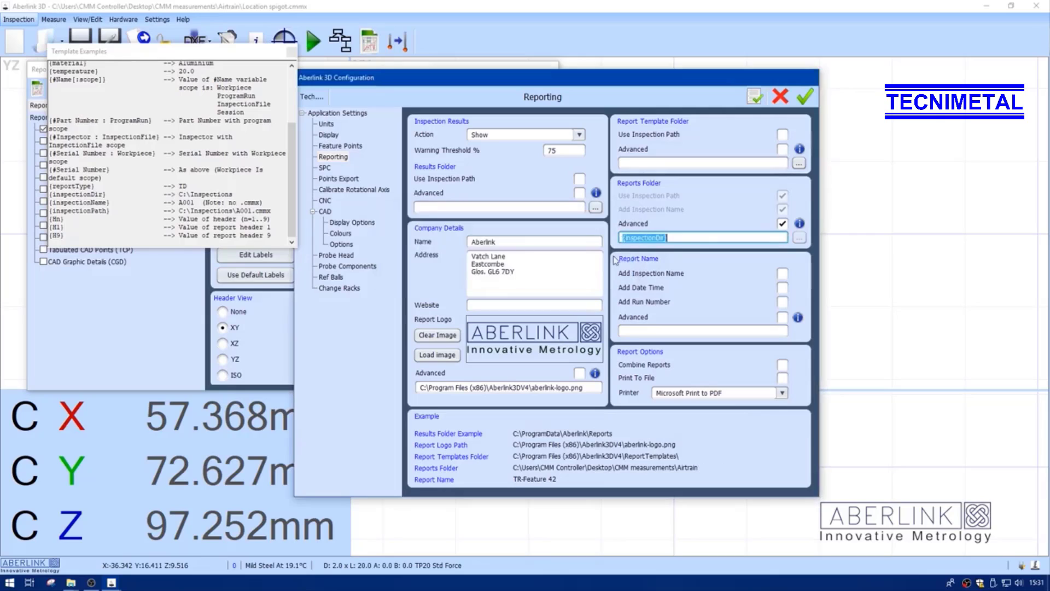
Extend the advanced Reports Folder path to {inspectionDir}\{h2} and close the template examples
{"action": "left_click", "coordinate": [676, 237]}
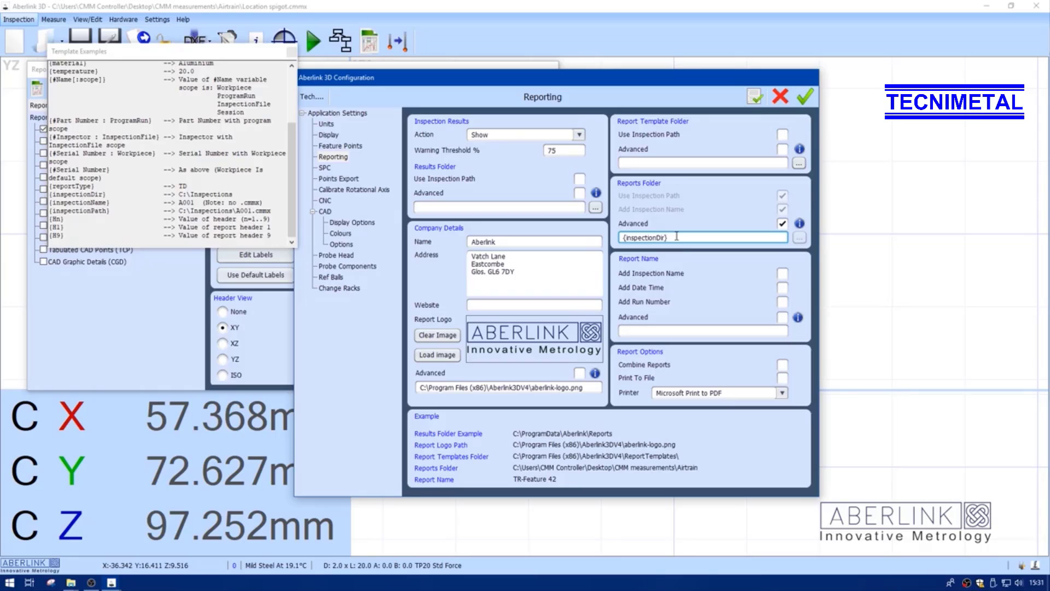
{"action": "type", "text": "\\"}
{"action": "left_click_drag", "start_coordinate": [609, 84], "coordinate": [754, 89]}
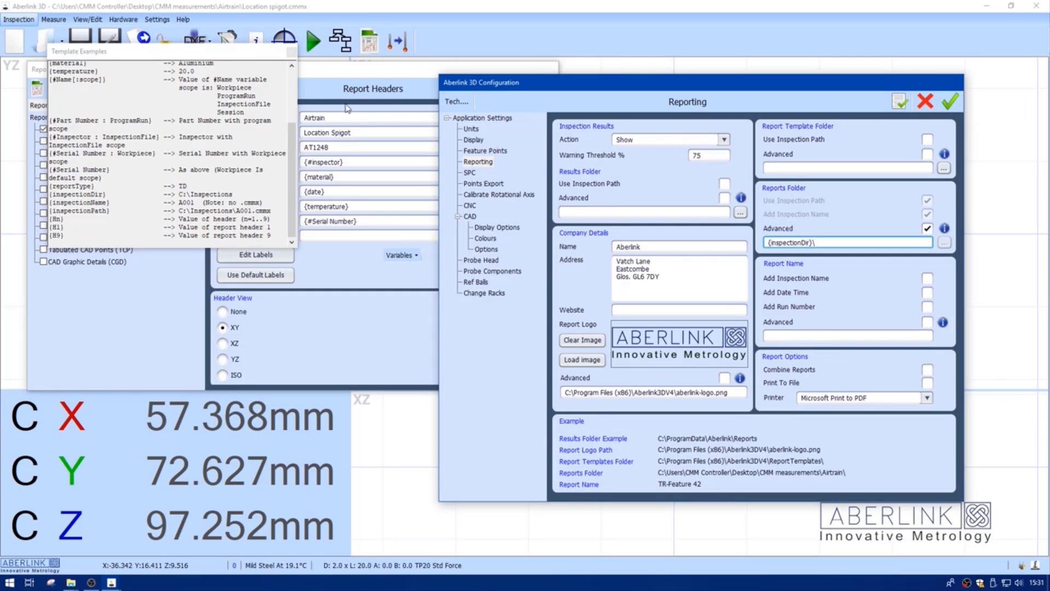
{"action": "left_click", "coordinate": [292, 52]}
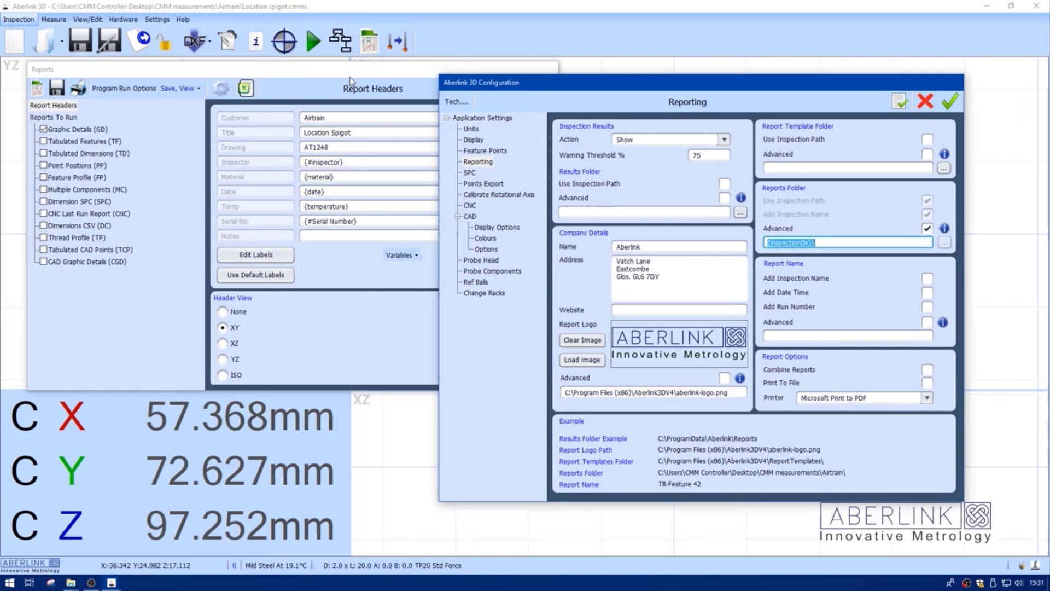
{"action": "left_click_drag", "start_coordinate": [350, 80], "coordinate": [264, 93]}
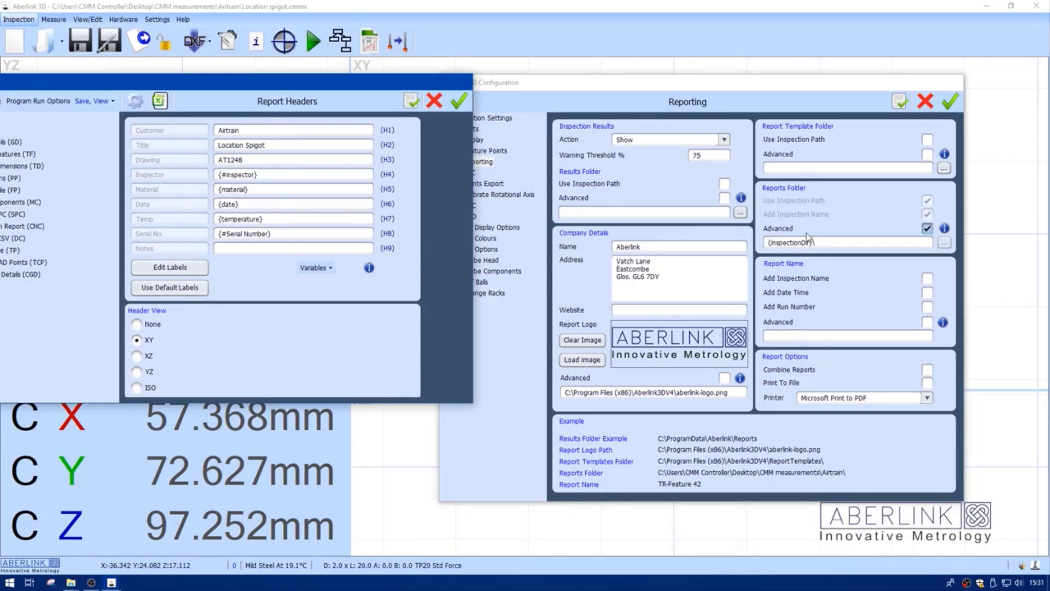
{"action": "left_click", "coordinate": [828, 241]}
{"action": "type", "text": "{h2"}
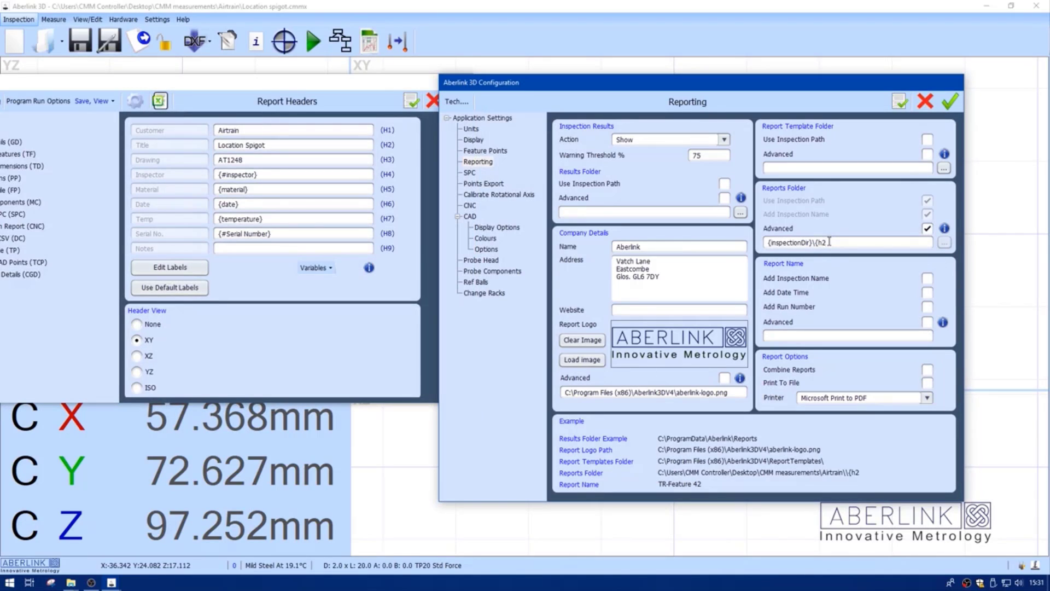
{"action": "type", "text": "}"}
Enable the advanced Report Name option
{"action": "left_click", "coordinate": [927, 322]}
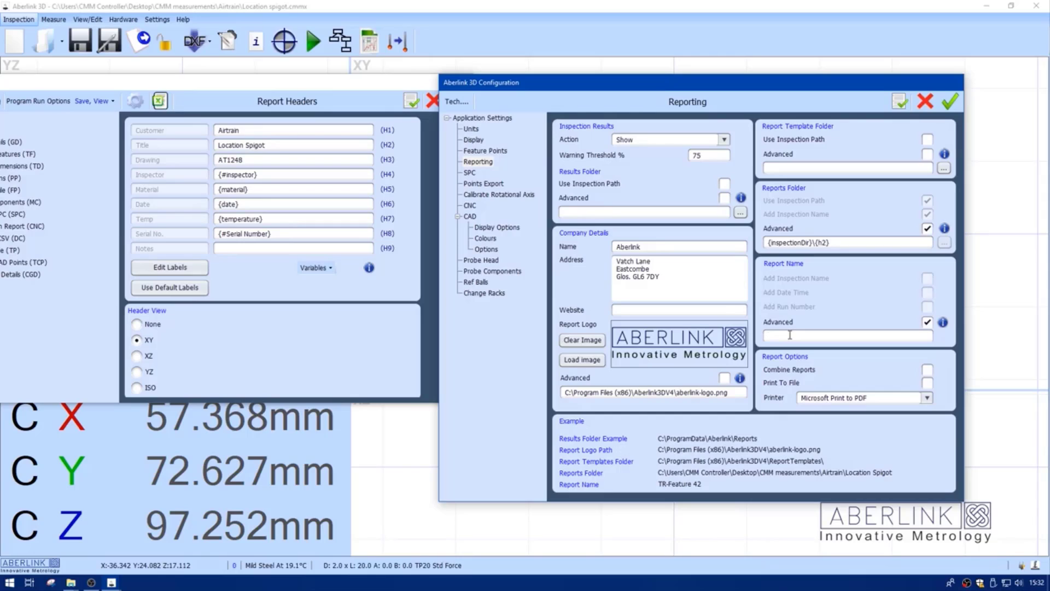
Set the advanced Report Name to {h1}{h2}{h8}, then accept the configuration and the report headers
{"action": "type", "text": "{h1}"}
{"action": "type", "text": "}"}
{"action": "left_click", "coordinate": [804, 335]}
{"action": "type", "text": "{h8}"}
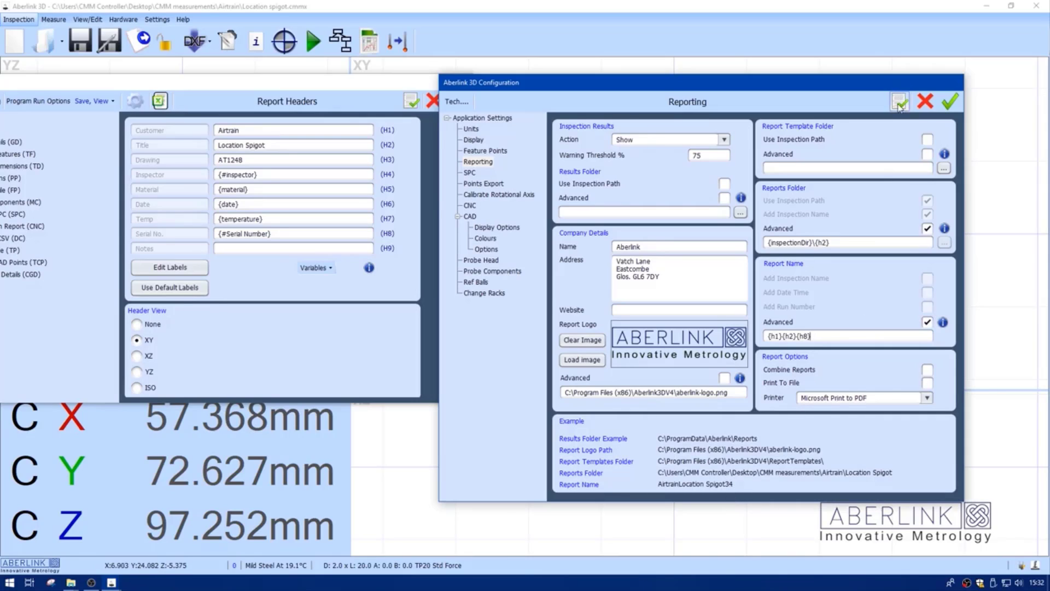
{"action": "left_click", "coordinate": [951, 104]}
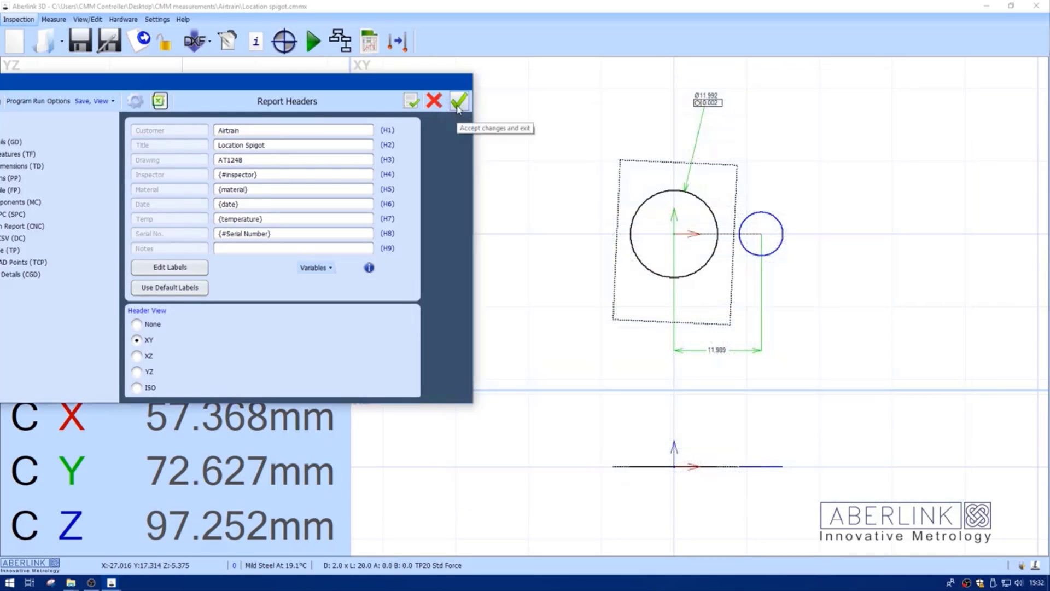
{"action": "left_click", "coordinate": [459, 106]}
Run the current inspection, entering the inspector's name and serial number 34, and close the report viewer
{"action": "left_click", "coordinate": [313, 42]}
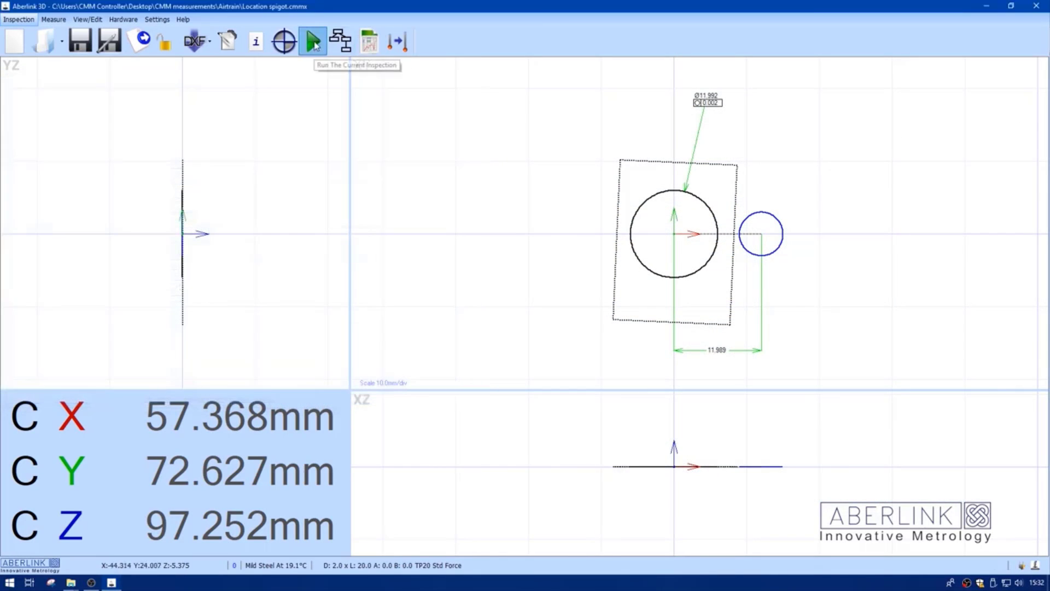
{"action": "type", "text": "chris"}
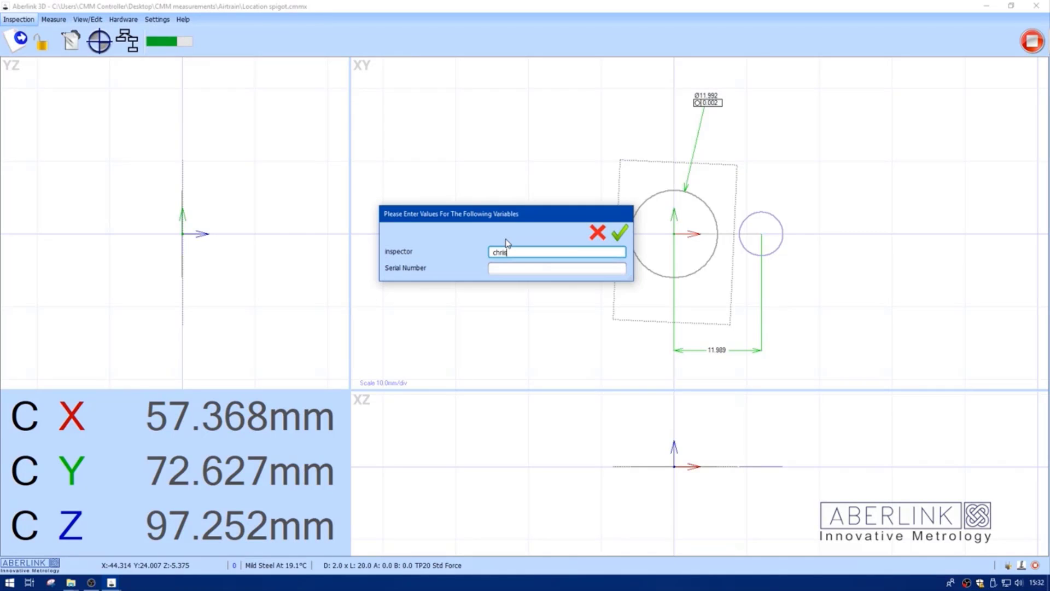
{"action": "key", "text": "BackSpace"}
{"action": "left_click", "coordinate": [508, 268]}
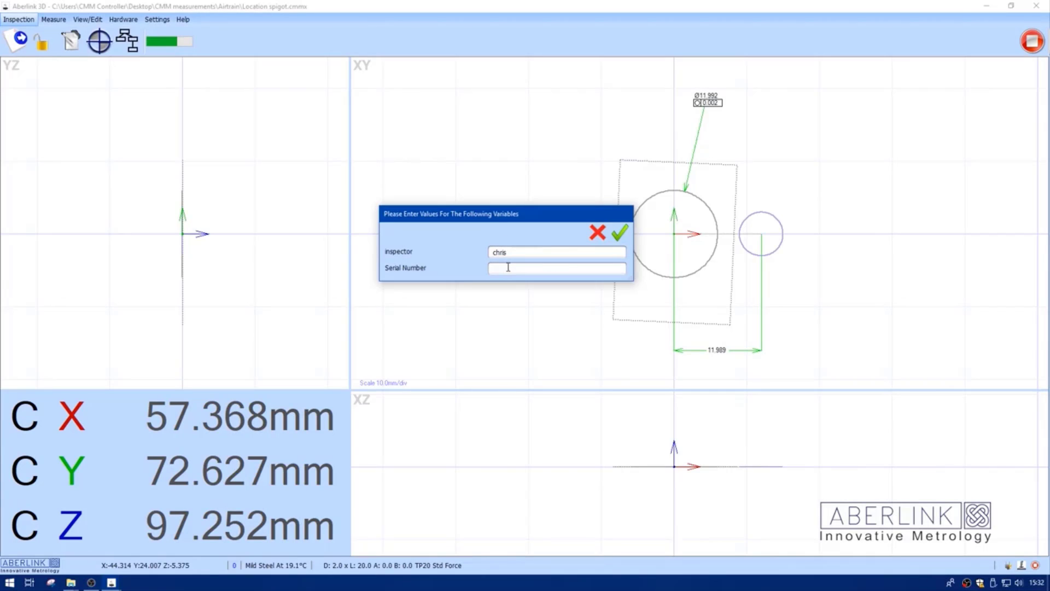
{"action": "type", "text": "38"}
{"action": "left_click", "coordinate": [619, 233]}
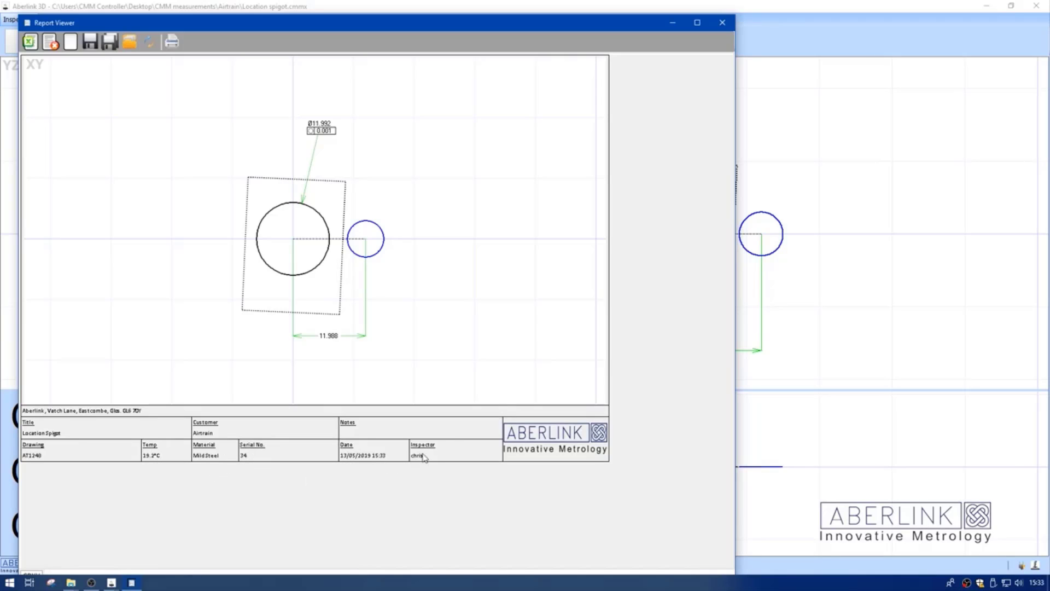
{"action": "left_click", "coordinate": [722, 22]}
Browse in File Explorer to Desktop\CMM measurements\Airtrain\Location Spigot to check the saved report file
{"action": "right_click", "coordinate": [11, 586]}
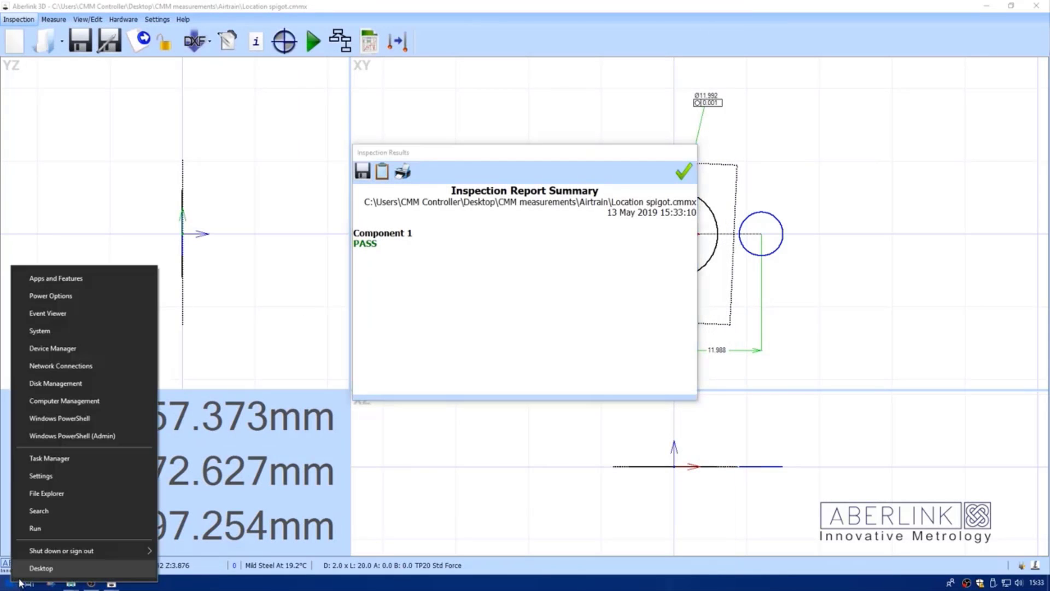
{"action": "left_click", "coordinate": [44, 493]}
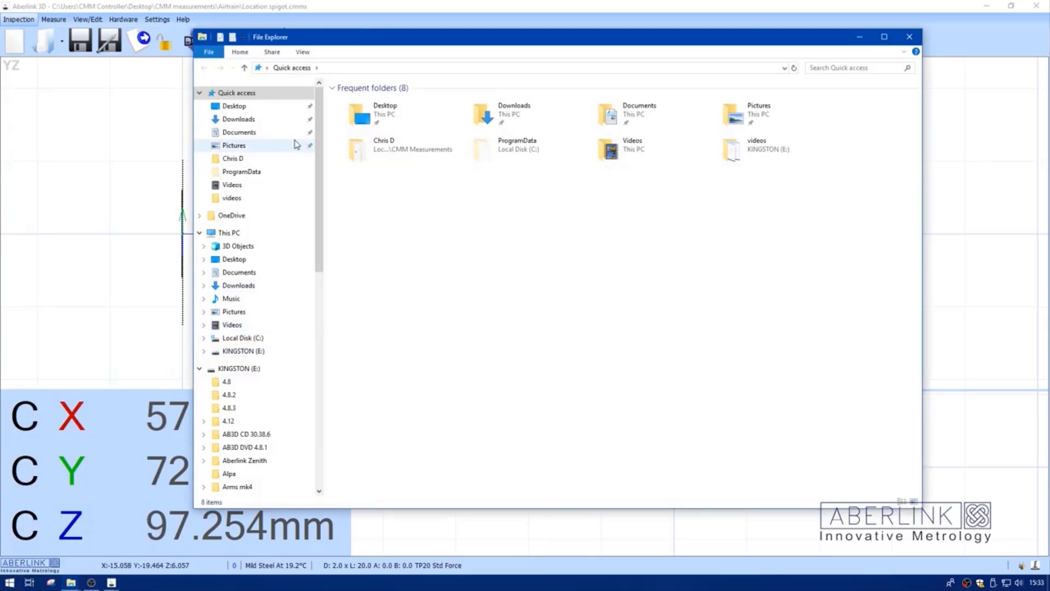
{"action": "left_click", "coordinate": [249, 107]}
{"action": "double_click", "coordinate": [372, 135]}
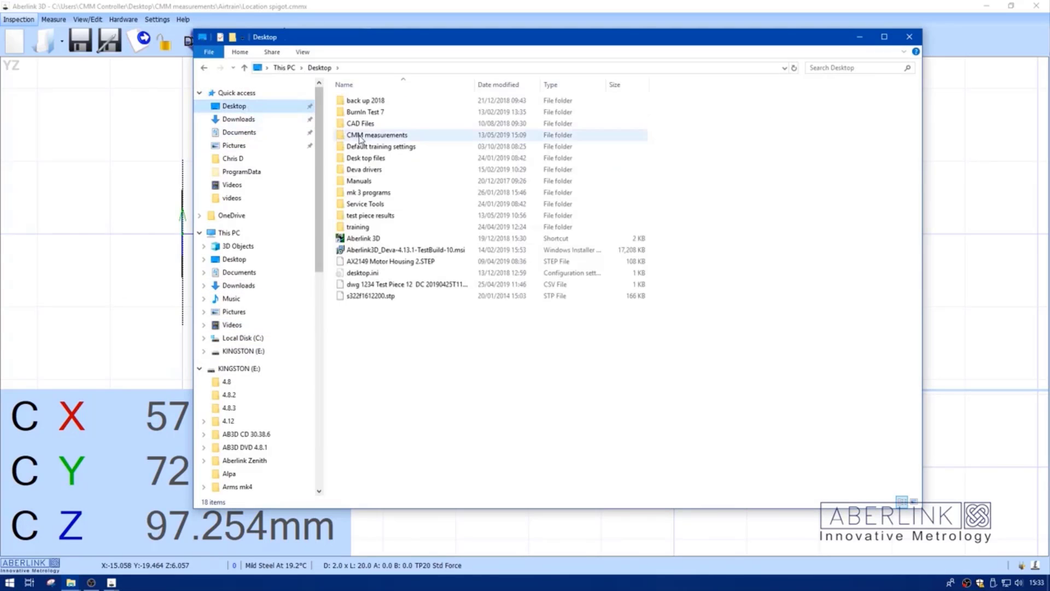
{"action": "double_click", "coordinate": [353, 102]}
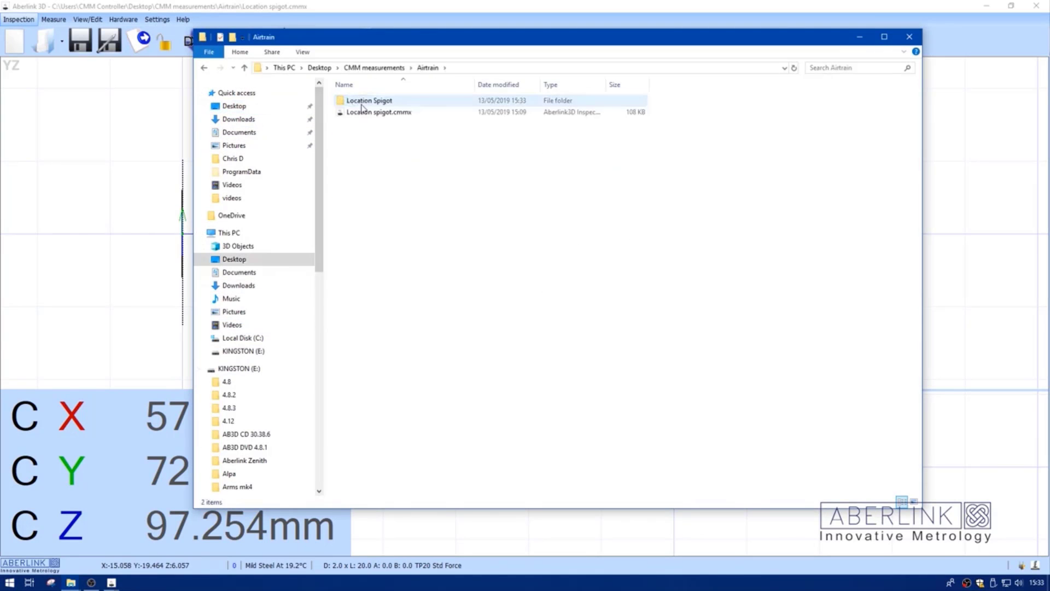
{"action": "left_click", "coordinate": [374, 104]}
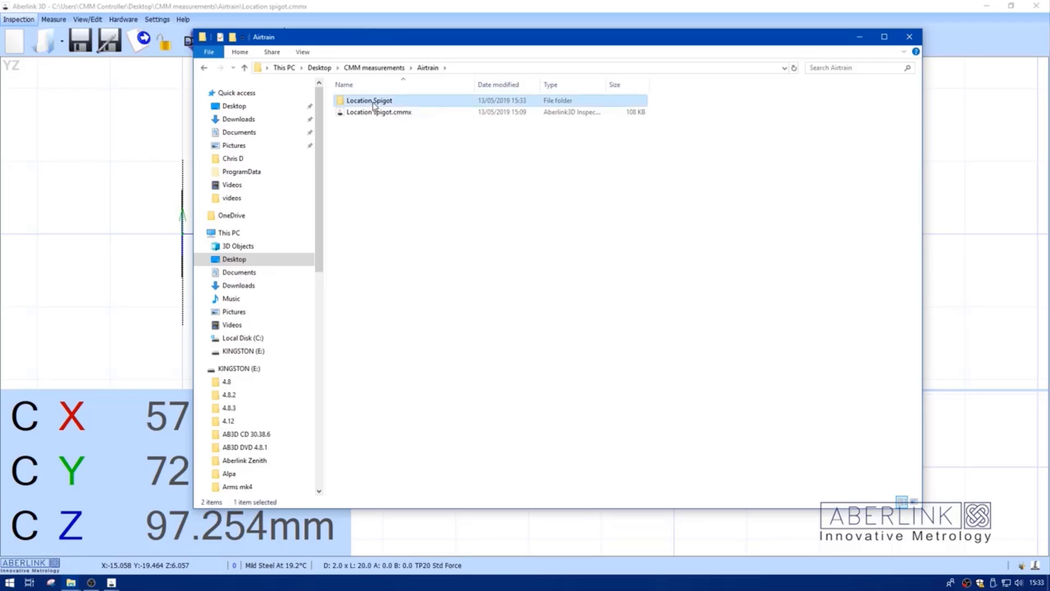
{"action": "double_click", "coordinate": [374, 106]}
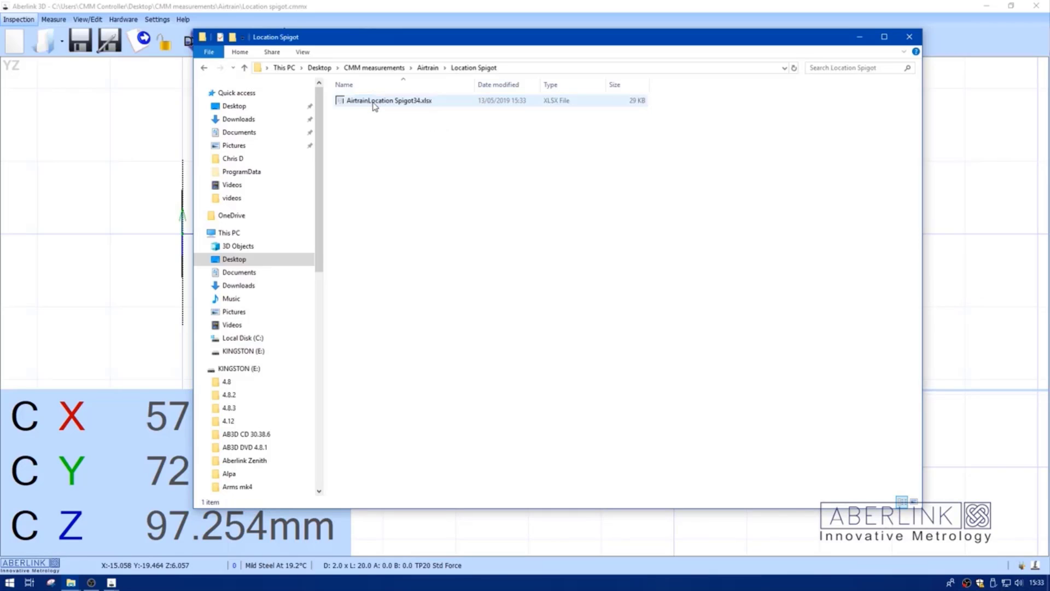
{"action": "left_click", "coordinate": [406, 107]}
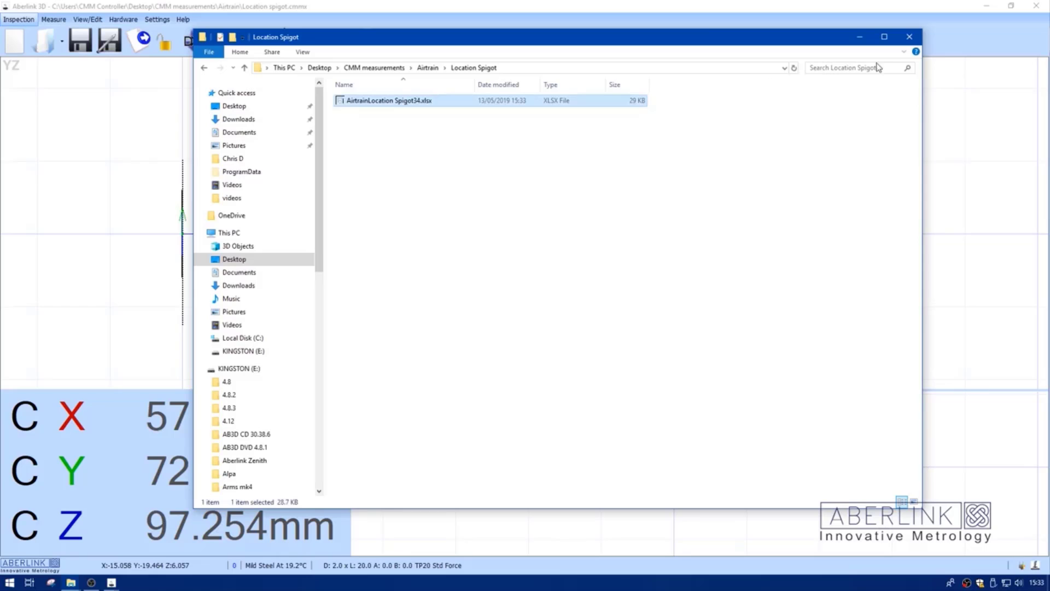
{"action": "left_click", "coordinate": [910, 36]}
Open AirtrainLocation Spigot34.xlsx from CMM measurements\Airtrain\Location Spigot in the report viewer
{"action": "left_click", "coordinate": [690, 166]}
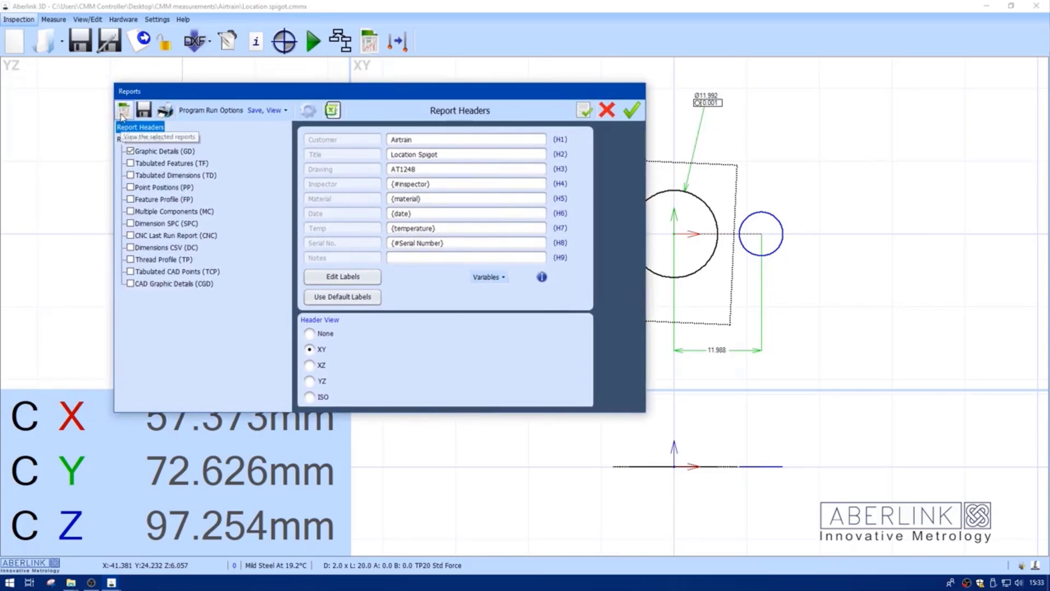
{"action": "left_click", "coordinate": [124, 112]}
{"action": "left_click", "coordinate": [71, 42]}
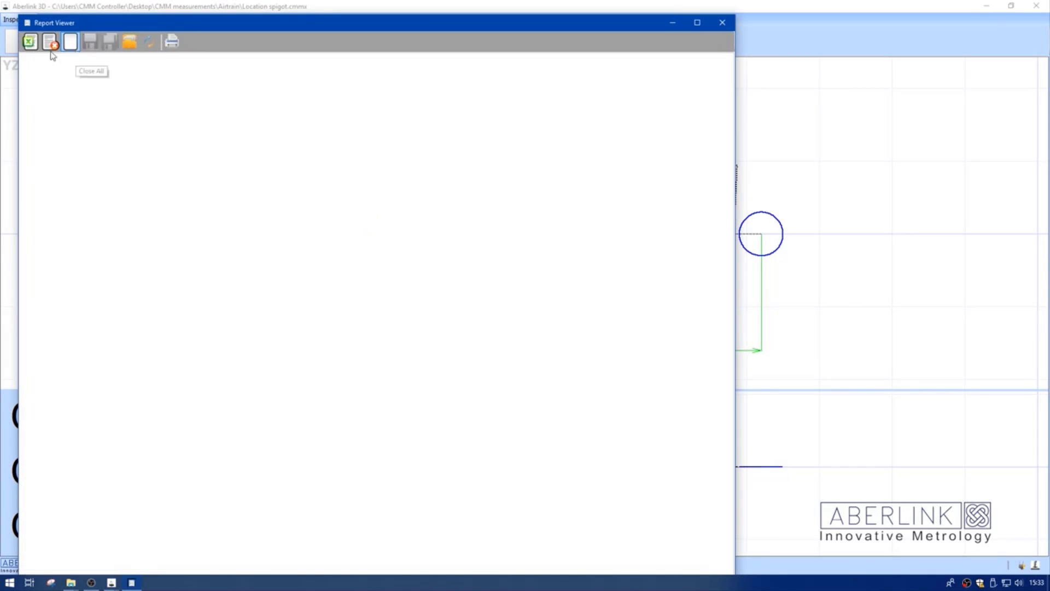
{"action": "left_click", "coordinate": [30, 41]}
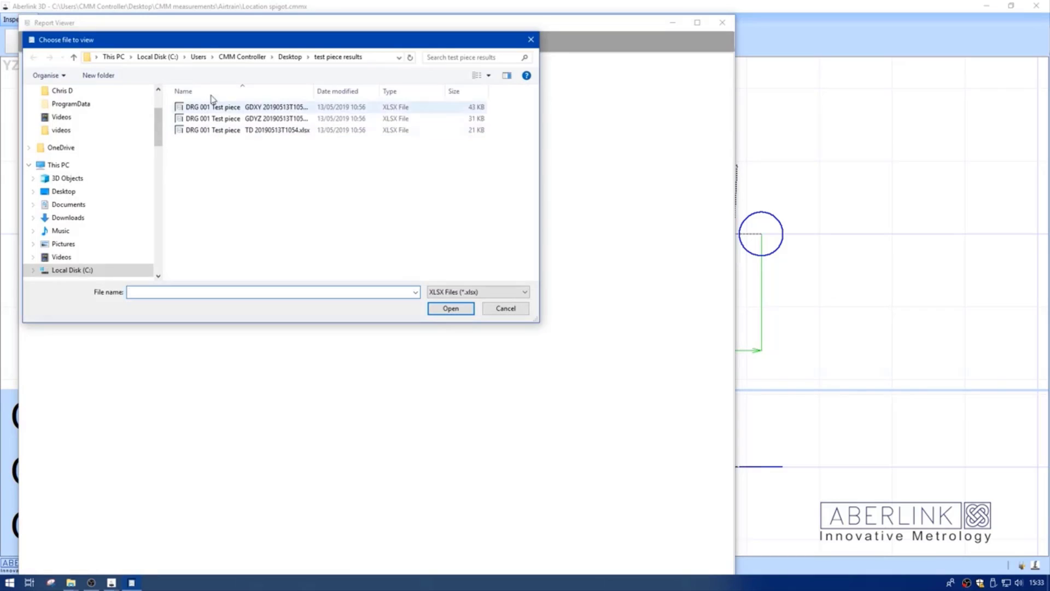
{"action": "left_click", "coordinate": [281, 57]}
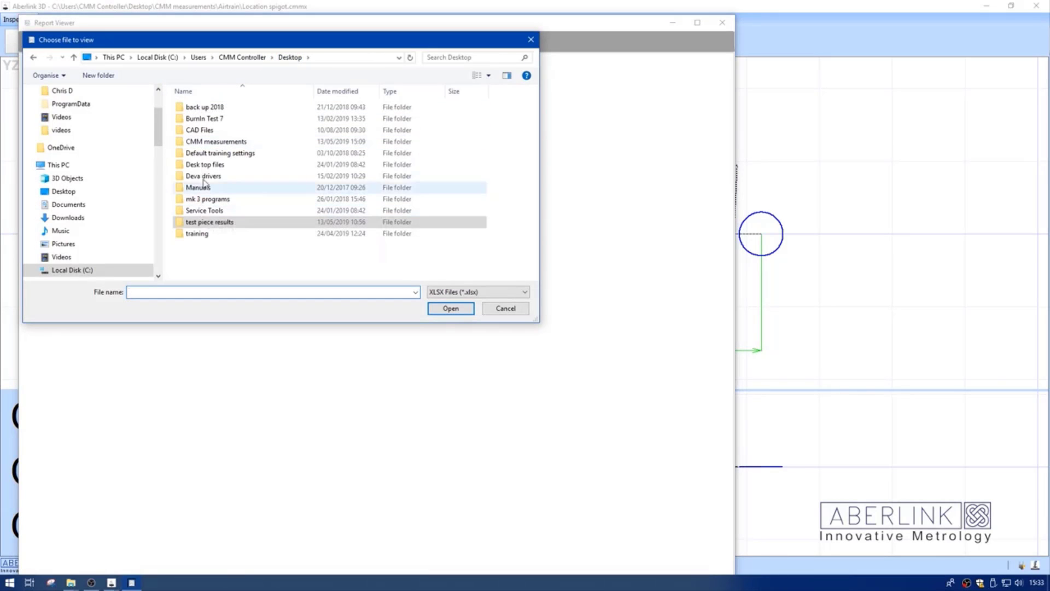
{"action": "double_click", "coordinate": [200, 142]}
{"action": "double_click", "coordinate": [190, 108]}
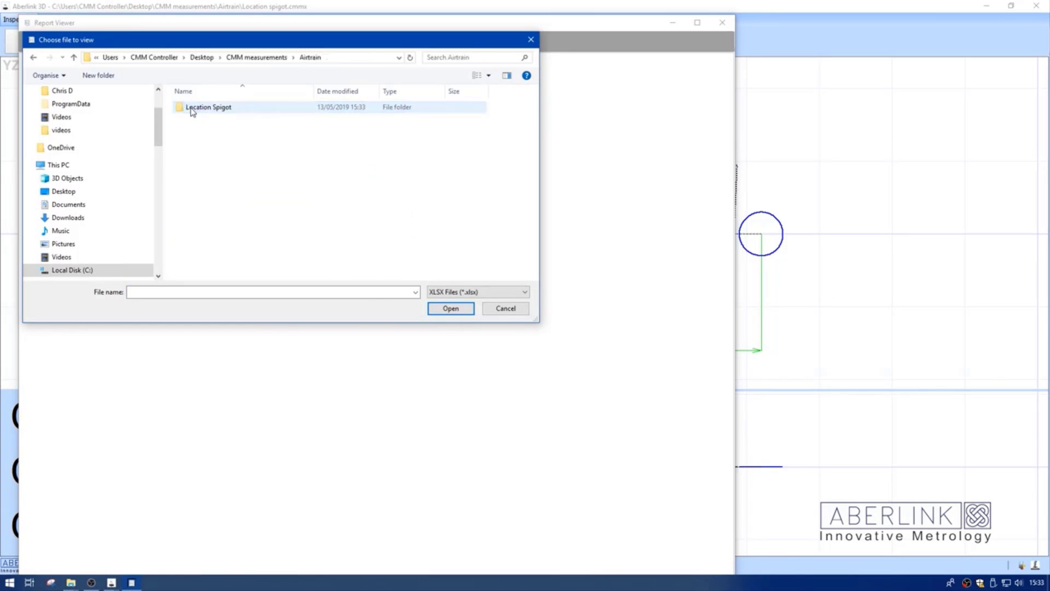
{"action": "double_click", "coordinate": [193, 109]}
{"action": "left_click", "coordinate": [199, 110]}
{"action": "left_click", "coordinate": [440, 307]}
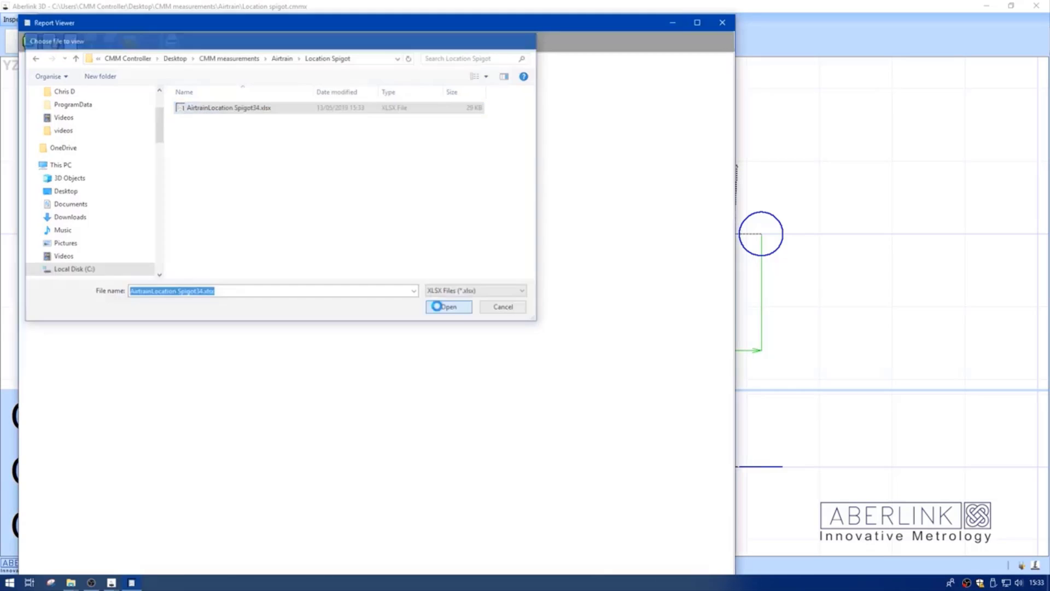